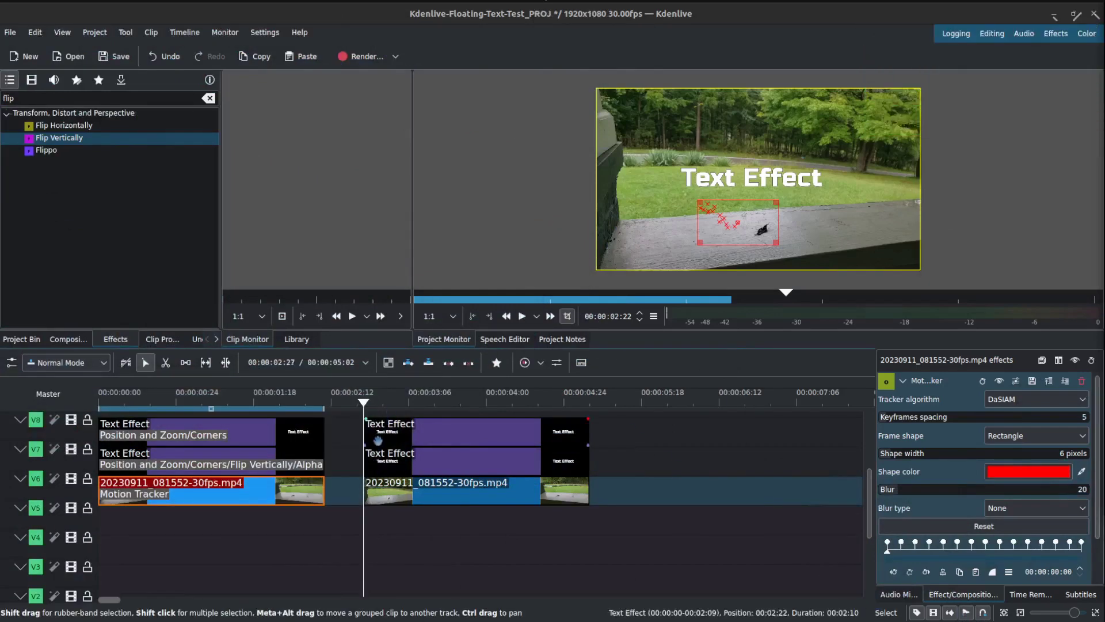
Scrub the timeline to preview the tracked title and the second porch clip
{"action": "left_click_drag", "start_coordinate": [364, 405], "coordinate": [380, 408]}
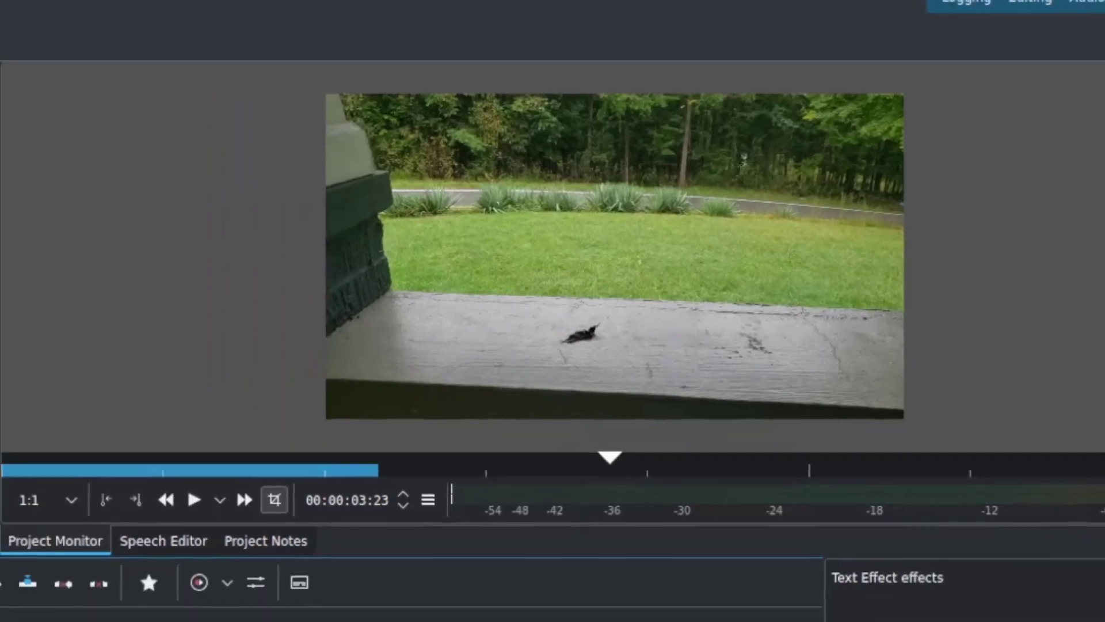
{"action": "left_click", "coordinate": [282, 477]}
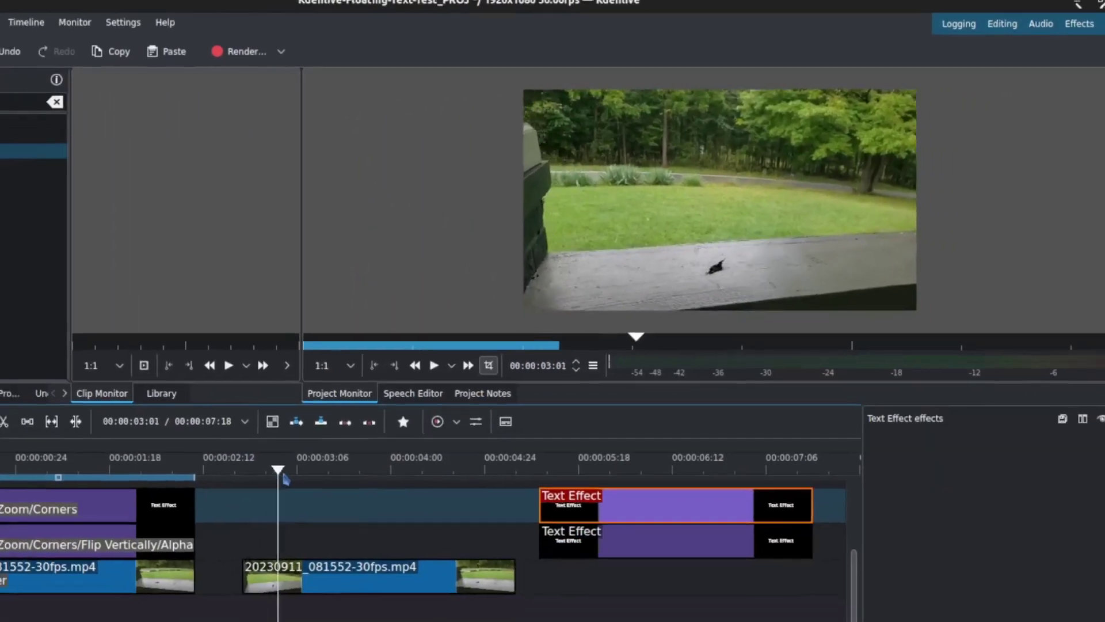
{"action": "left_click_drag", "start_coordinate": [283, 479], "coordinate": [321, 481]}
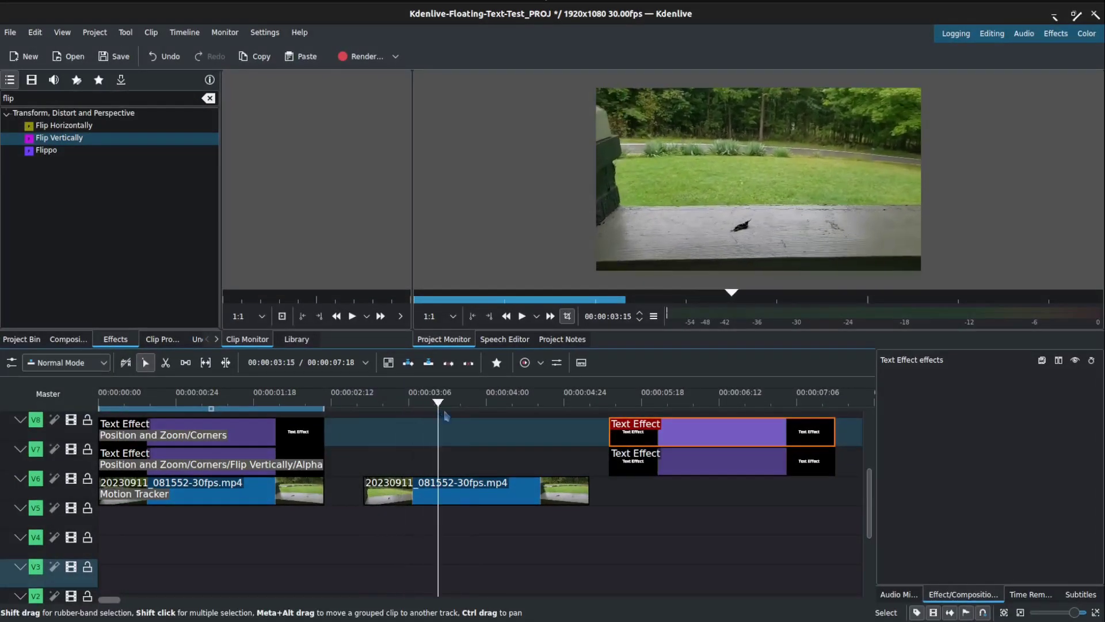
{"action": "left_click_drag", "start_coordinate": [454, 414], "coordinate": [384, 435]}
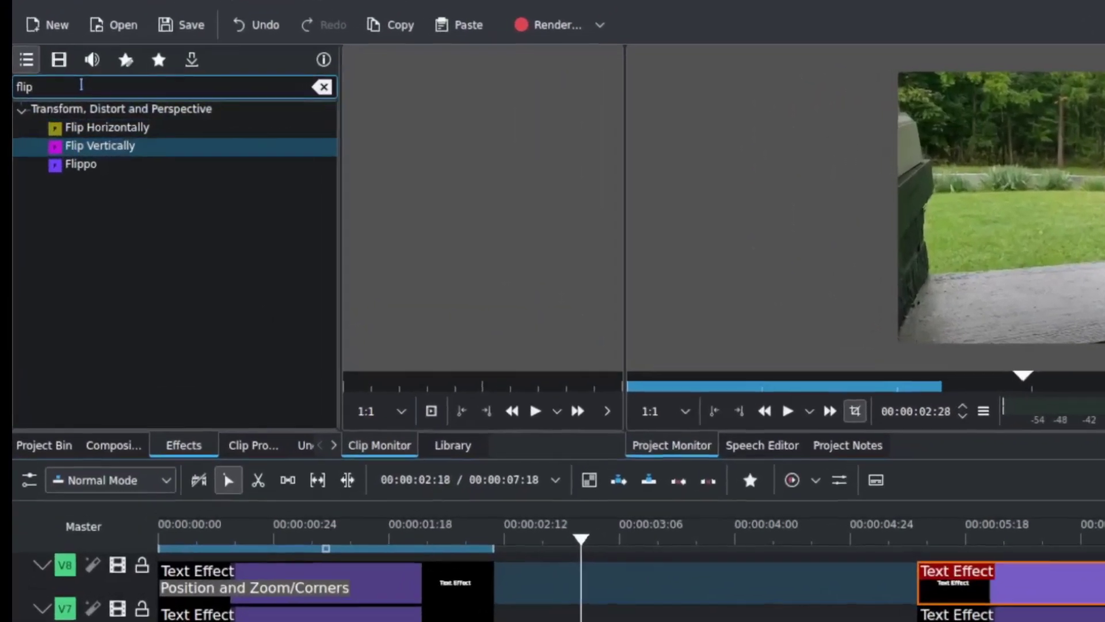
Search effects for 'motion' and apply Motion Tracker to the second porch clip
{"action": "key", "text": "BackSpace"}
{"action": "key", "text": "BackSpace"}
{"action": "key", "text": "BackSpace"}
{"action": "key", "text": "BackSpace"}
{"action": "type", "text": "moti"}
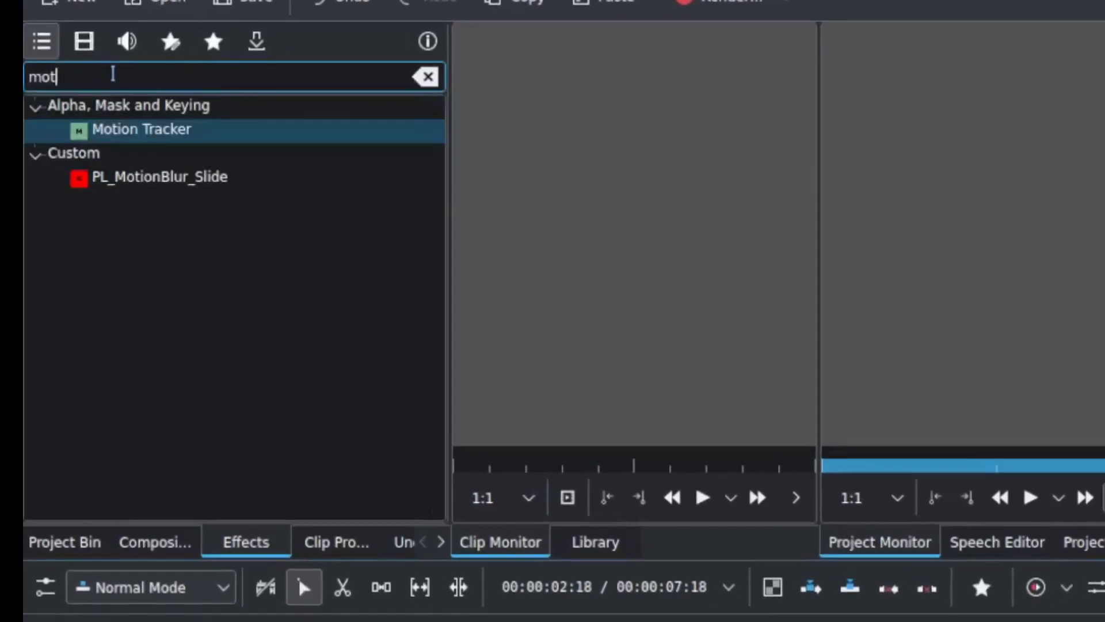
{"action": "type", "text": "on"}
{"action": "left_click_drag", "start_coordinate": [144, 129], "coordinate": [913, 621]}
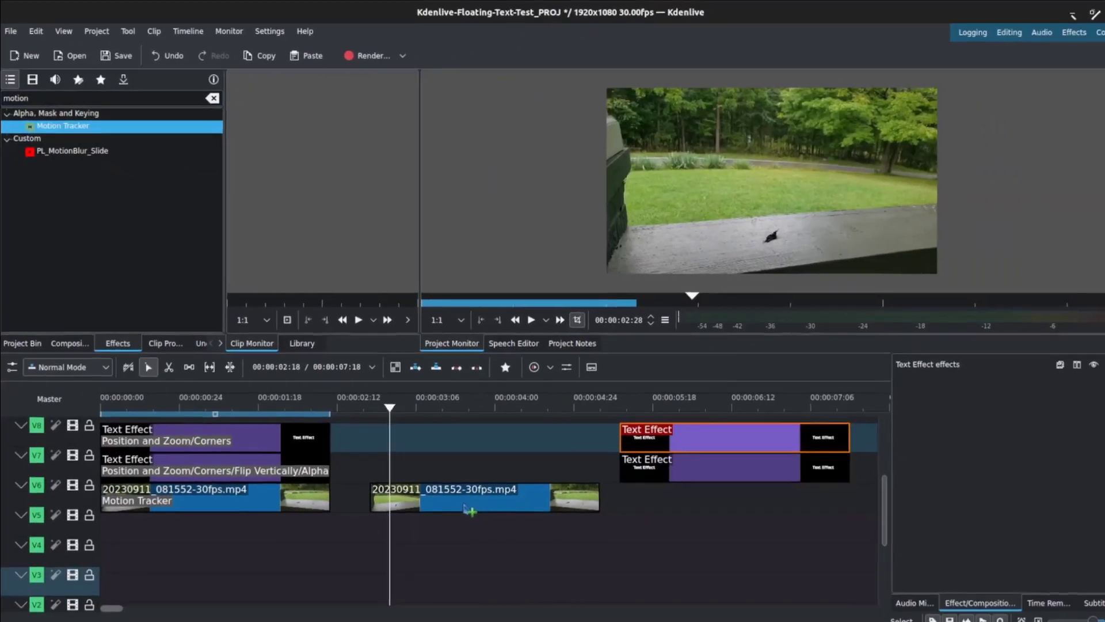
{"action": "left_click_drag", "start_coordinate": [469, 511], "coordinate": [469, 509]}
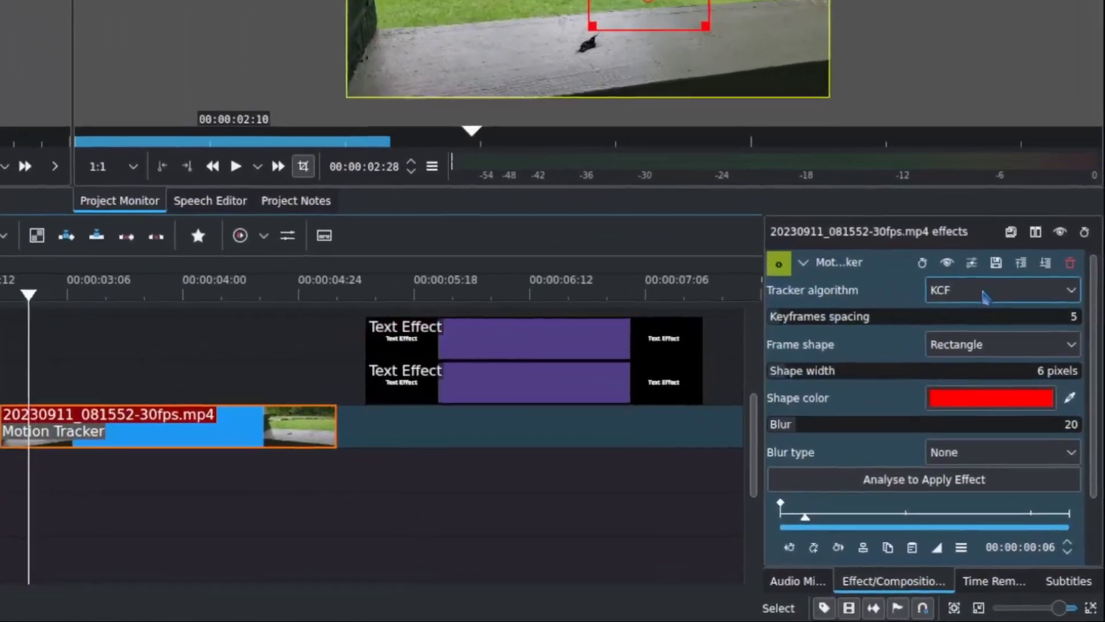
Switch the tracker to DaSIAM, fit the tracking box around the bird, and start the analysis
{"action": "left_click", "coordinate": [1025, 400]}
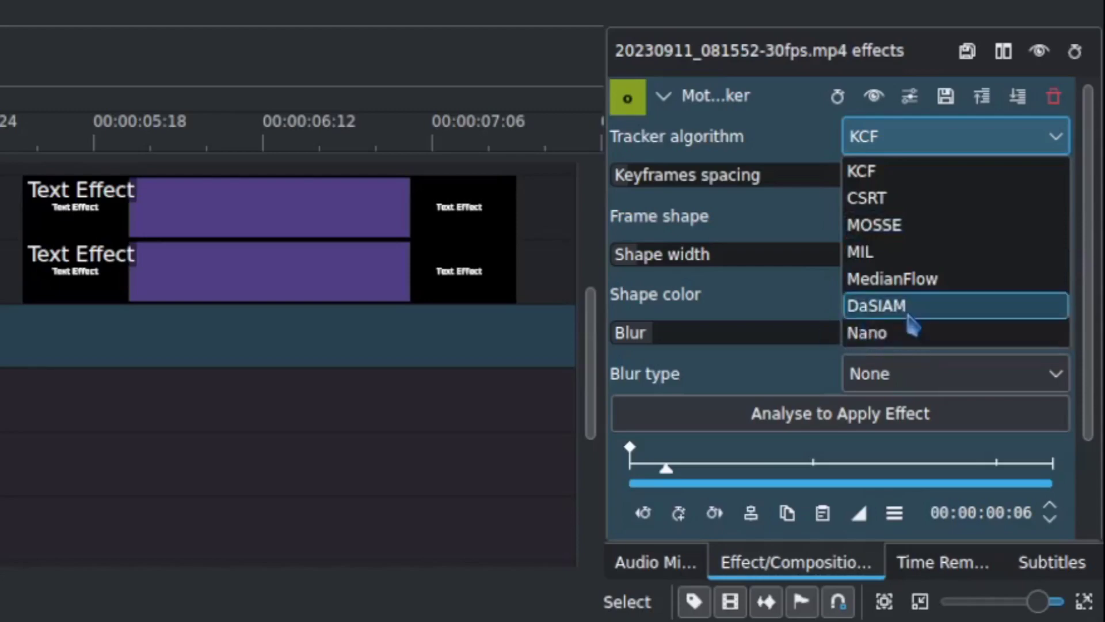
{"action": "left_click", "coordinate": [907, 307]}
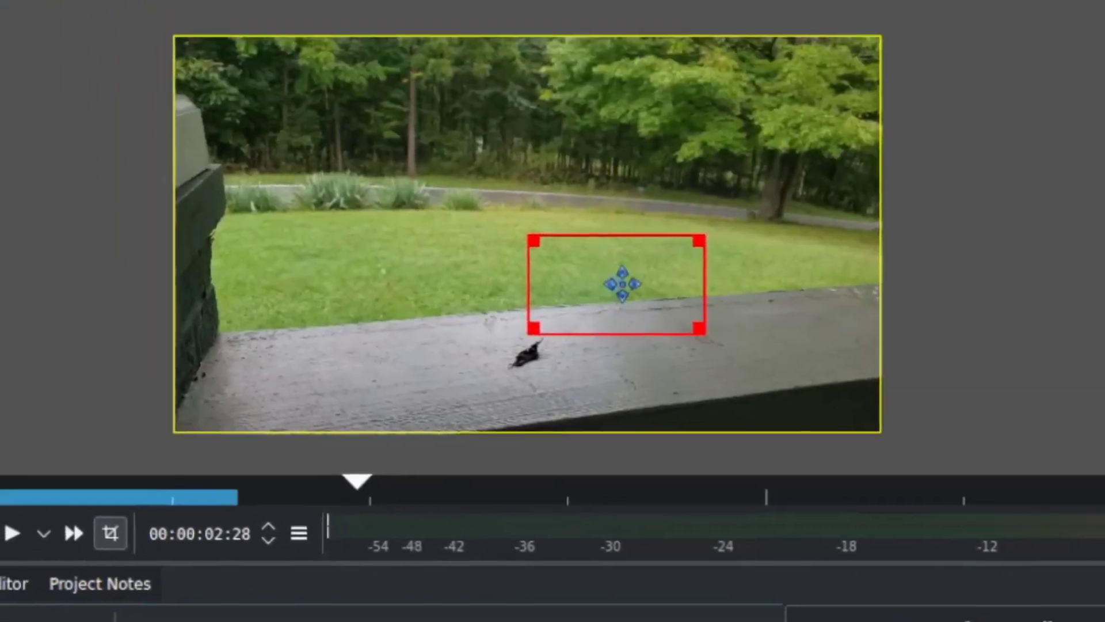
{"action": "left_click_drag", "start_coordinate": [578, 164], "coordinate": [562, 253]}
{"action": "left_click_drag", "start_coordinate": [614, 421], "coordinate": [617, 422]}
{"action": "left_click_drag", "start_coordinate": [690, 464], "coordinate": [548, 402]}
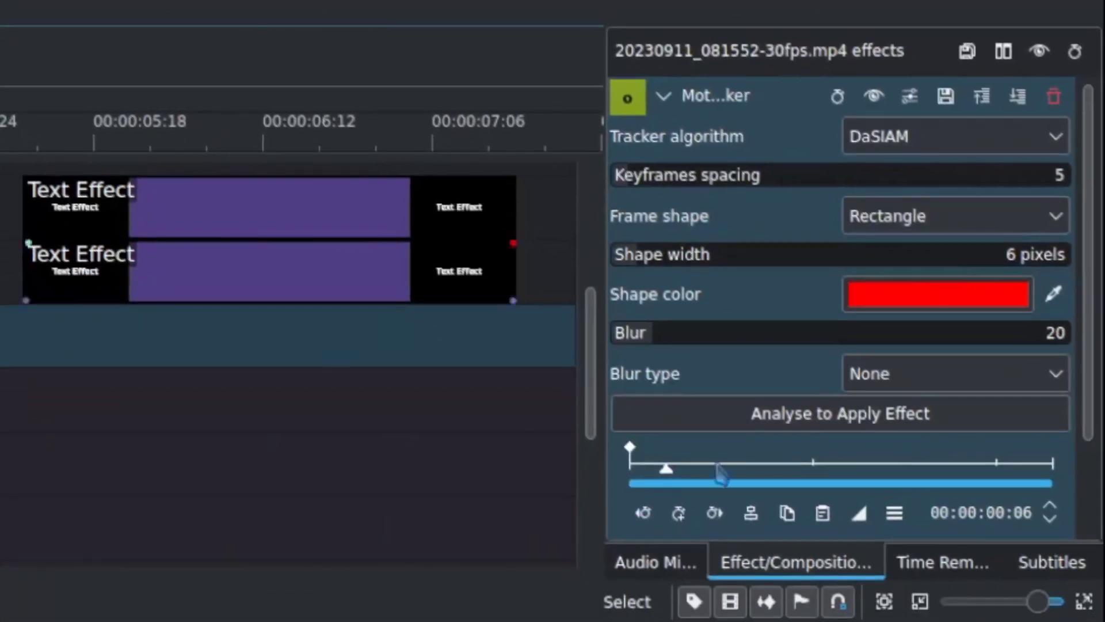
{"action": "left_click", "coordinate": [880, 417]}
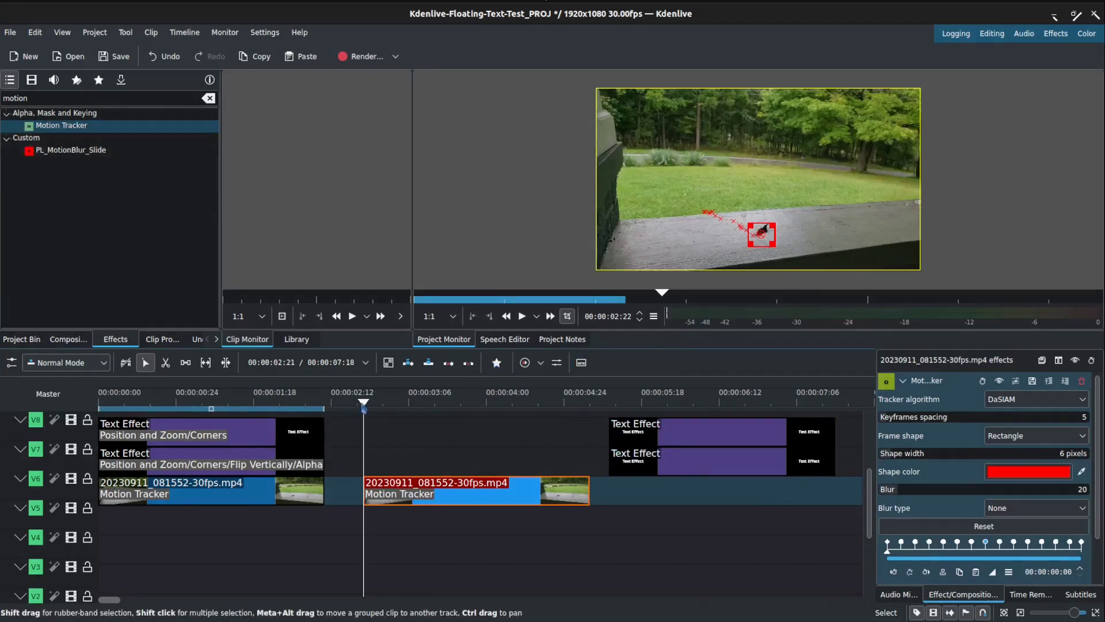
After tracking finishes, select the upper V8 Text Effect title and return to the project start
{"action": "left_click_drag", "start_coordinate": [364, 407], "coordinate": [189, 412]}
{"action": "left_click", "coordinate": [148, 420]}
{"action": "key", "text": "Home"}
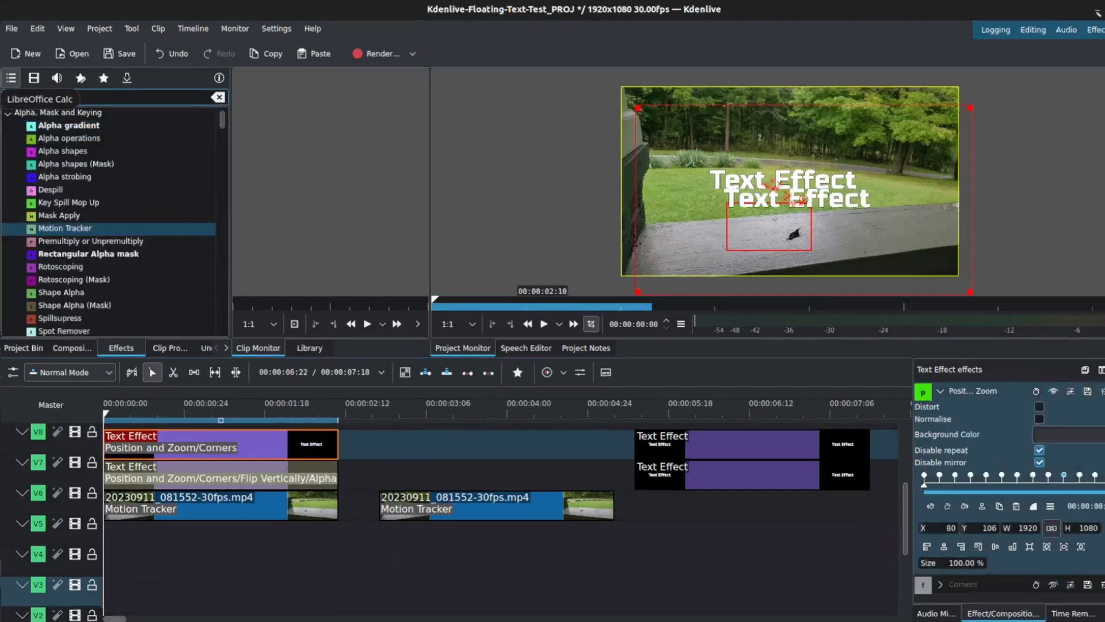
Filter effects by 'posit' and copy all the tracker's keyframes to the clipboard
{"action": "type", "text": "posit"}
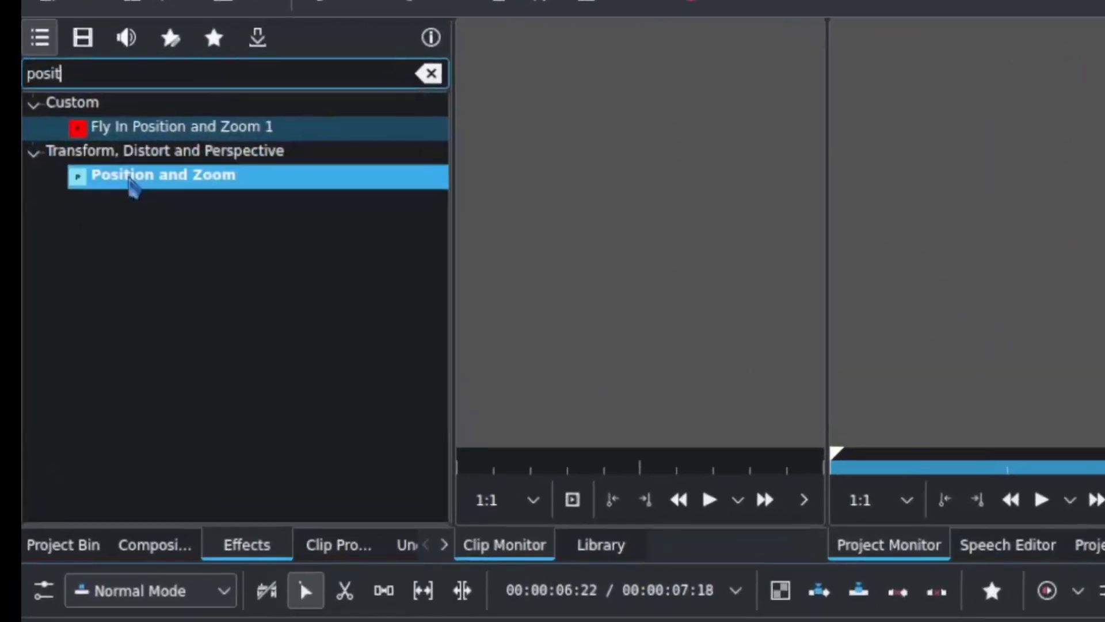
{"action": "left_click", "coordinate": [132, 181]}
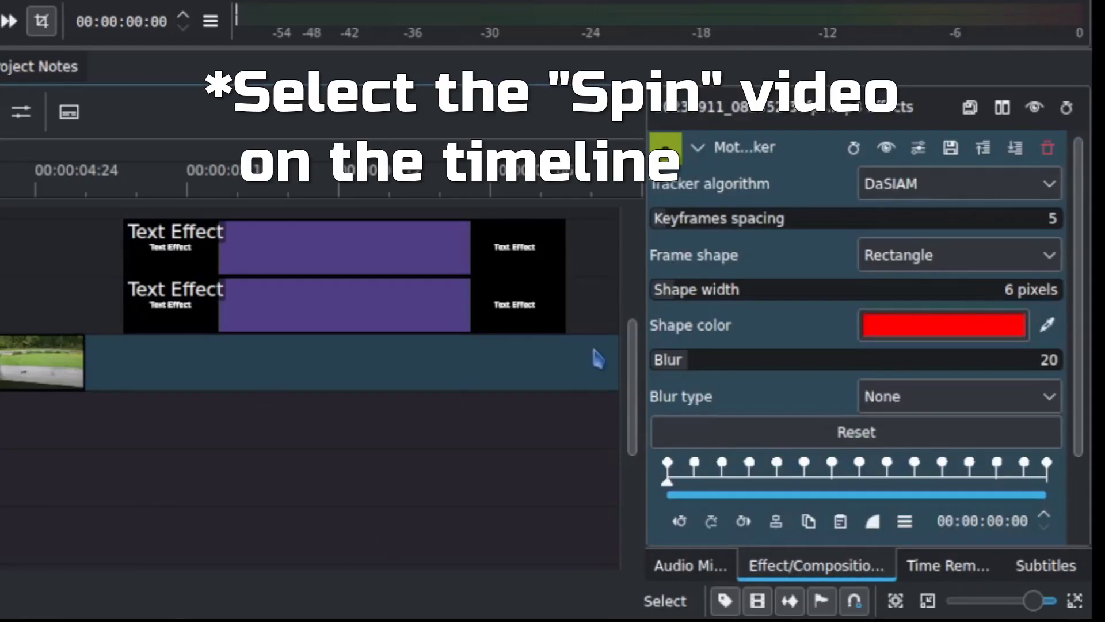
{"action": "left_click", "coordinate": [905, 521]}
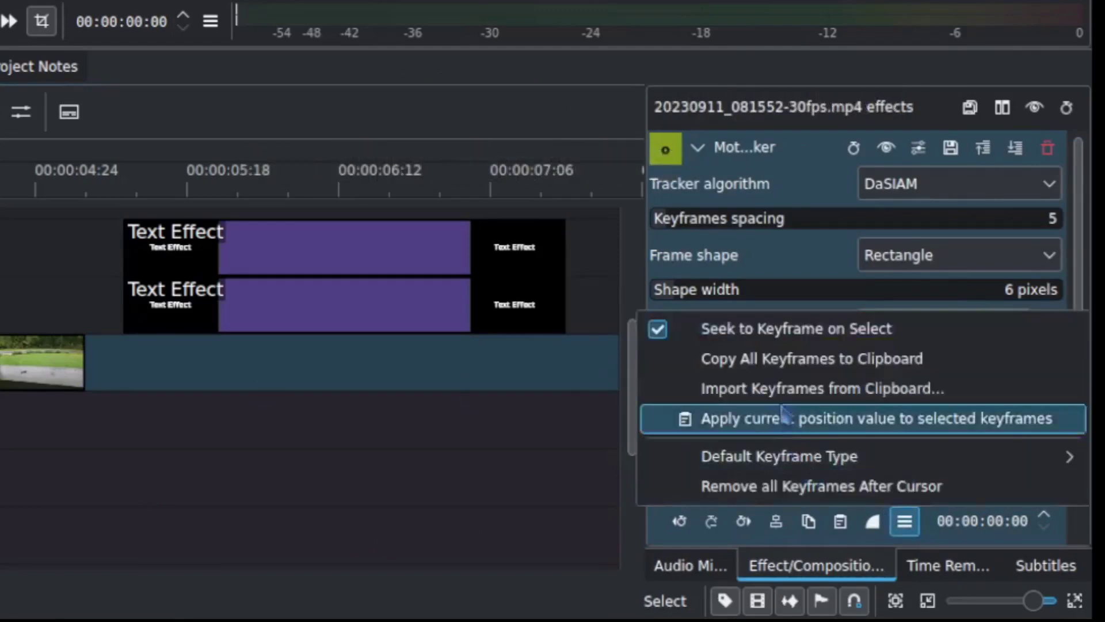
{"action": "left_click", "coordinate": [806, 368]}
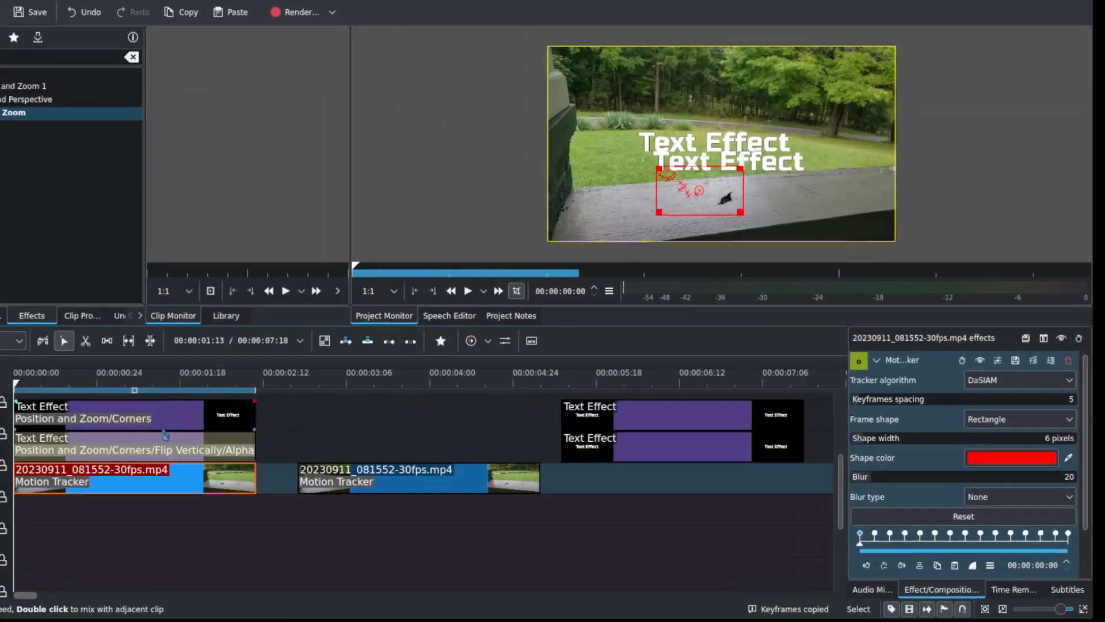
Disable the V8 title's existing Position and Zoom and add a fresh Position and Zoom
{"action": "left_click", "coordinate": [164, 423]}
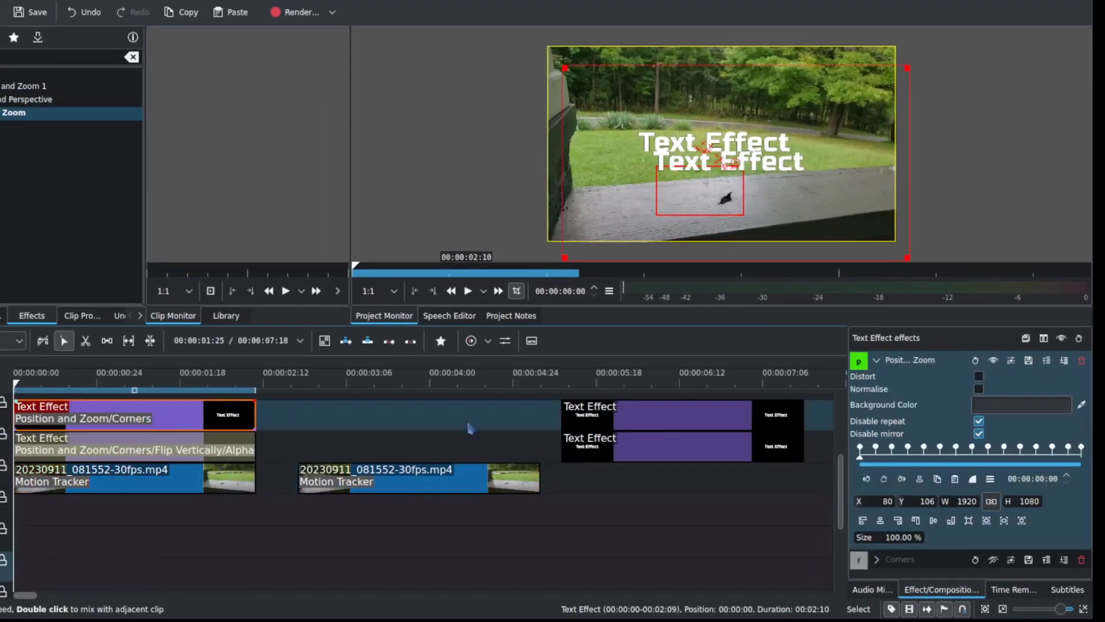
{"action": "left_click", "coordinate": [992, 361]}
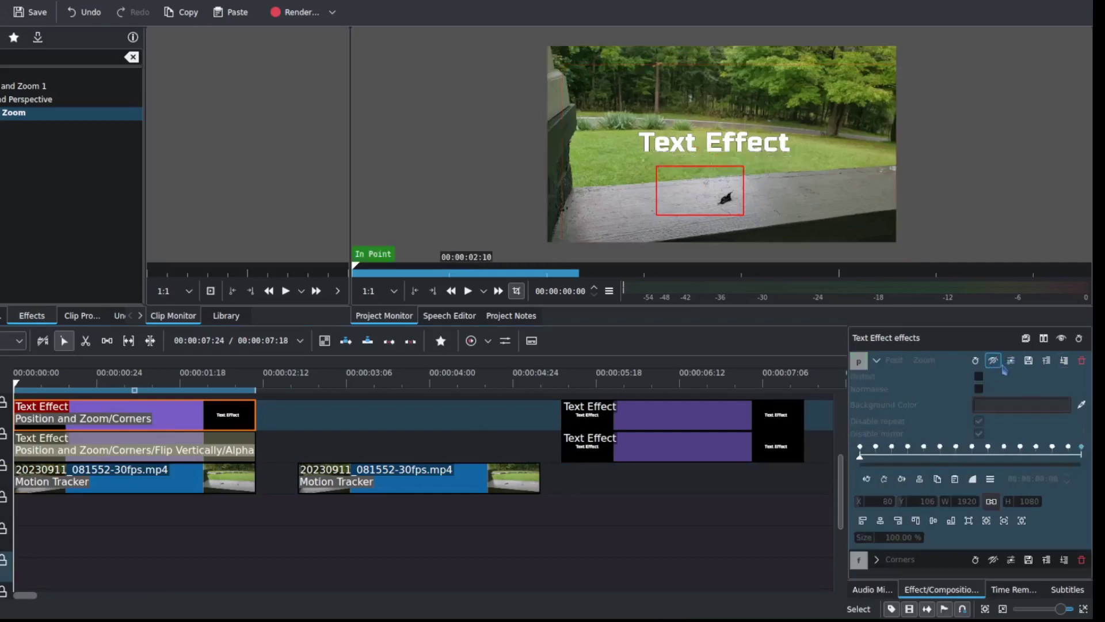
{"action": "left_click", "coordinate": [12, 115]}
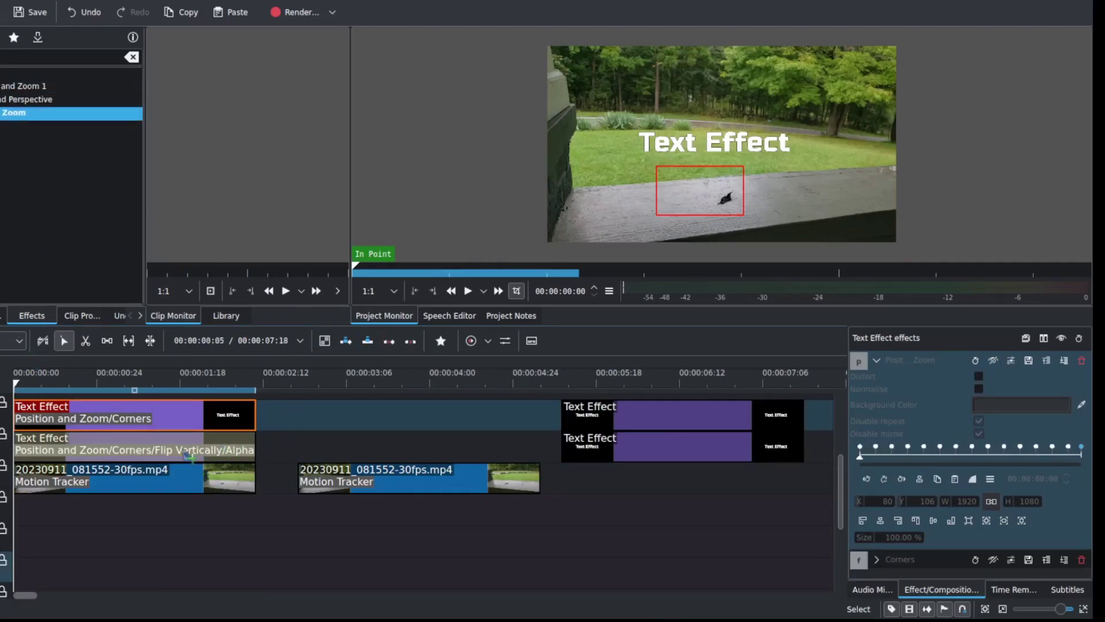
{"action": "left_click_drag", "start_coordinate": [174, 416], "coordinate": [175, 417]}
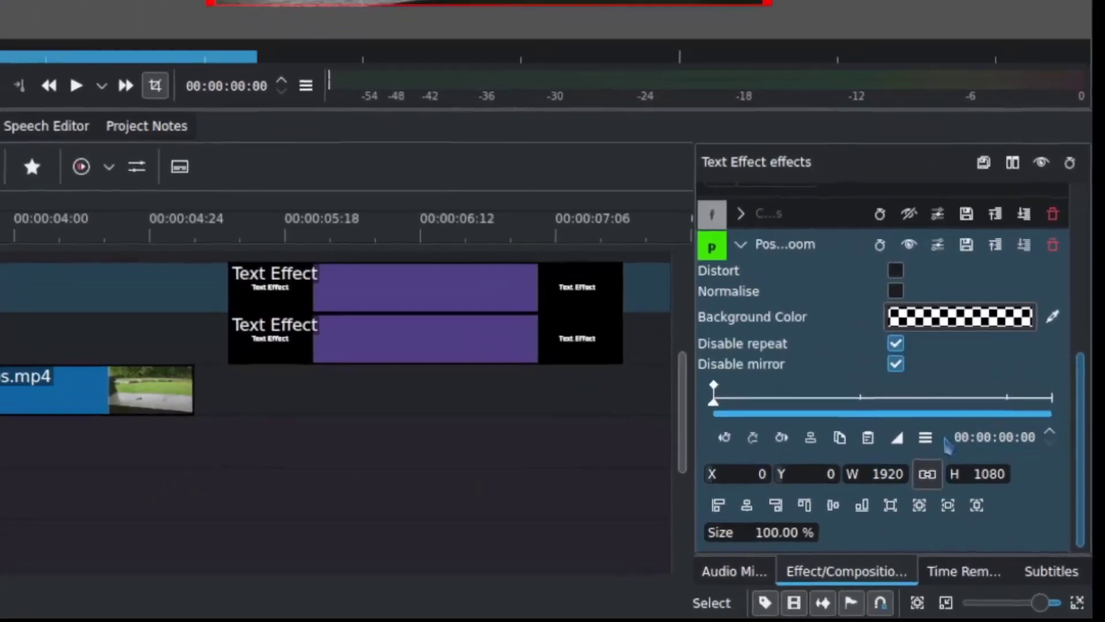
Import the copied tracking keyframes into the new effect, mapping them to Position only
{"action": "left_click", "coordinate": [990, 507]}
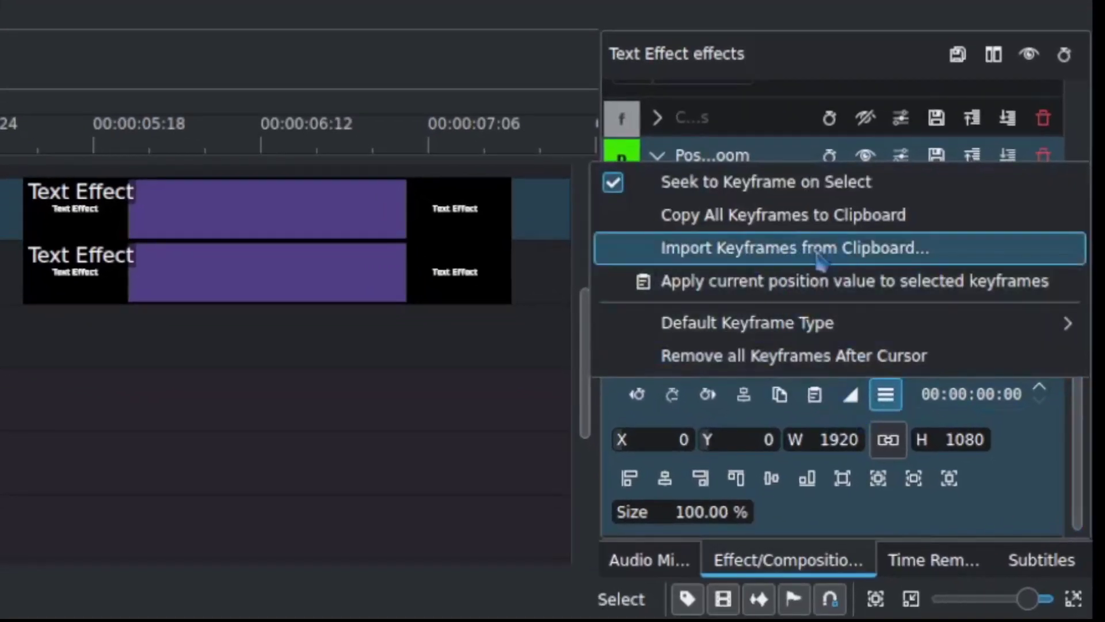
{"action": "left_click", "coordinate": [766, 249]}
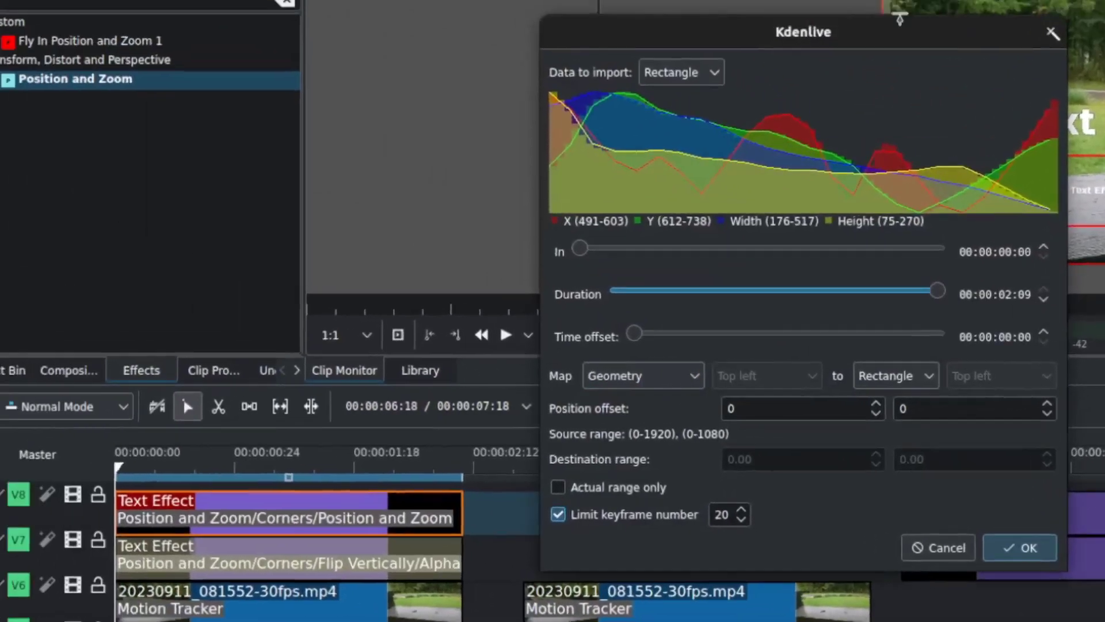
{"action": "left_click_drag", "start_coordinate": [794, 49], "coordinate": [575, 42]}
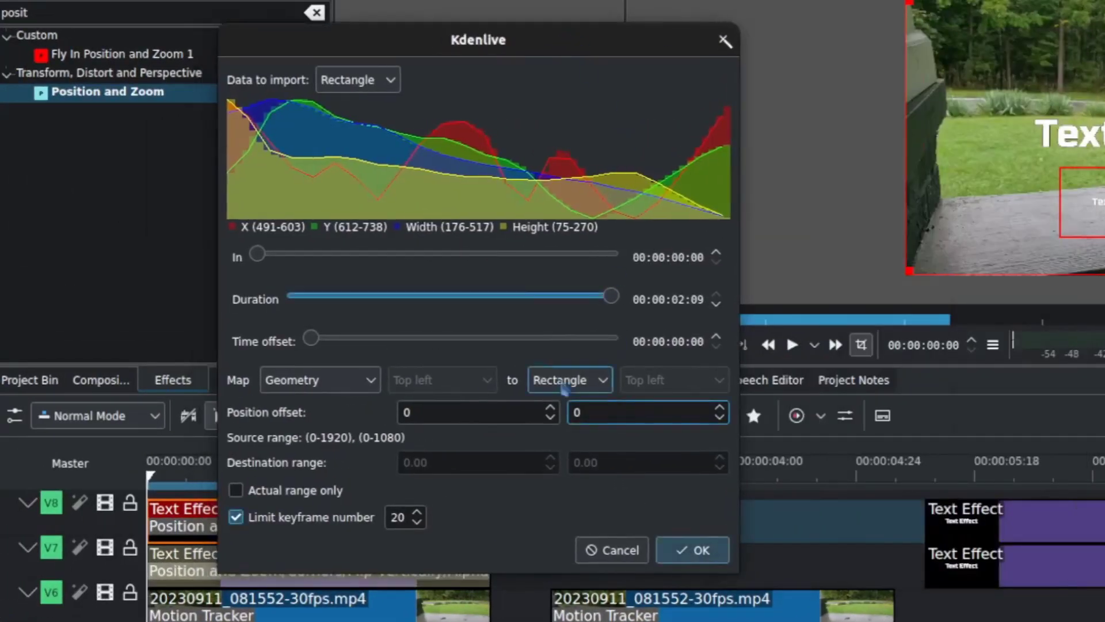
{"action": "left_click", "coordinate": [319, 383]}
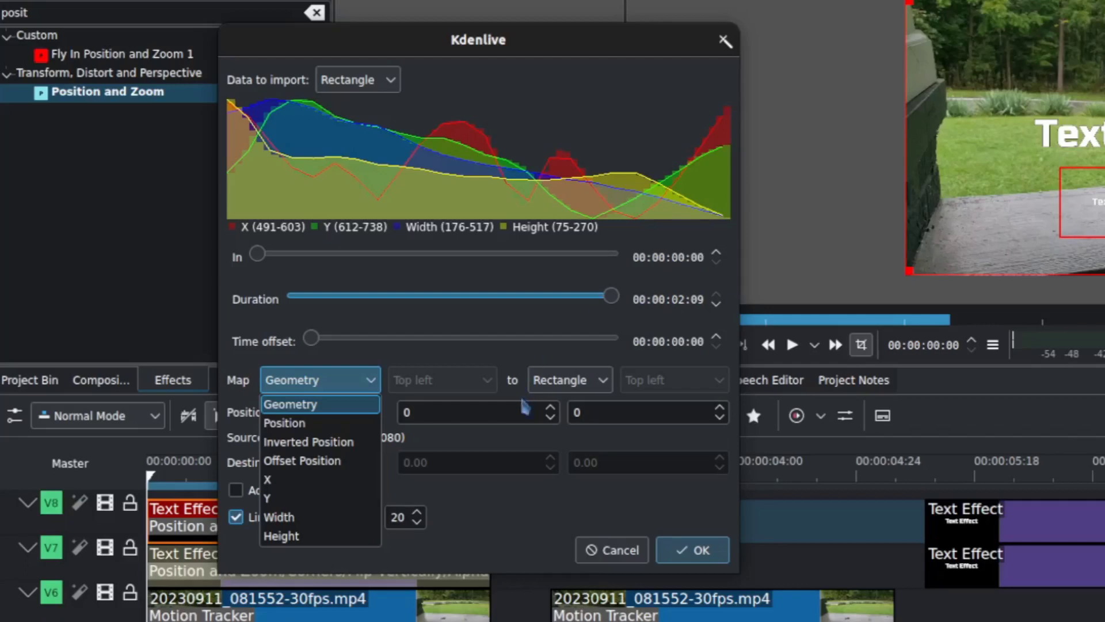
{"action": "left_click", "coordinate": [344, 425]}
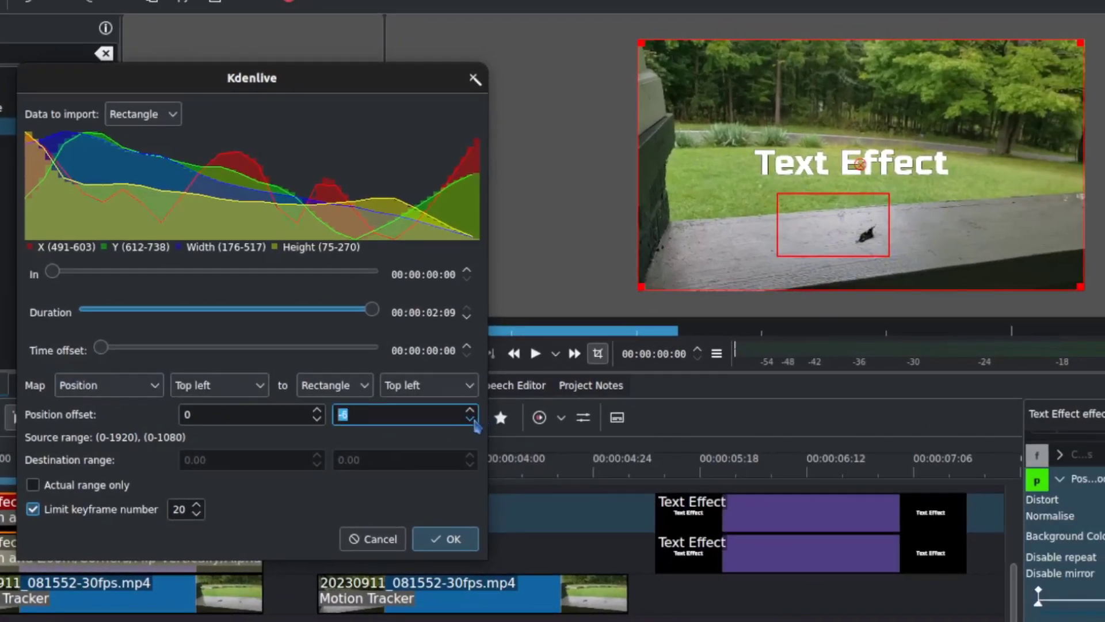
Set the import position offset to -450 horizontally and -500 vertically
{"action": "type", "text": "-500"}
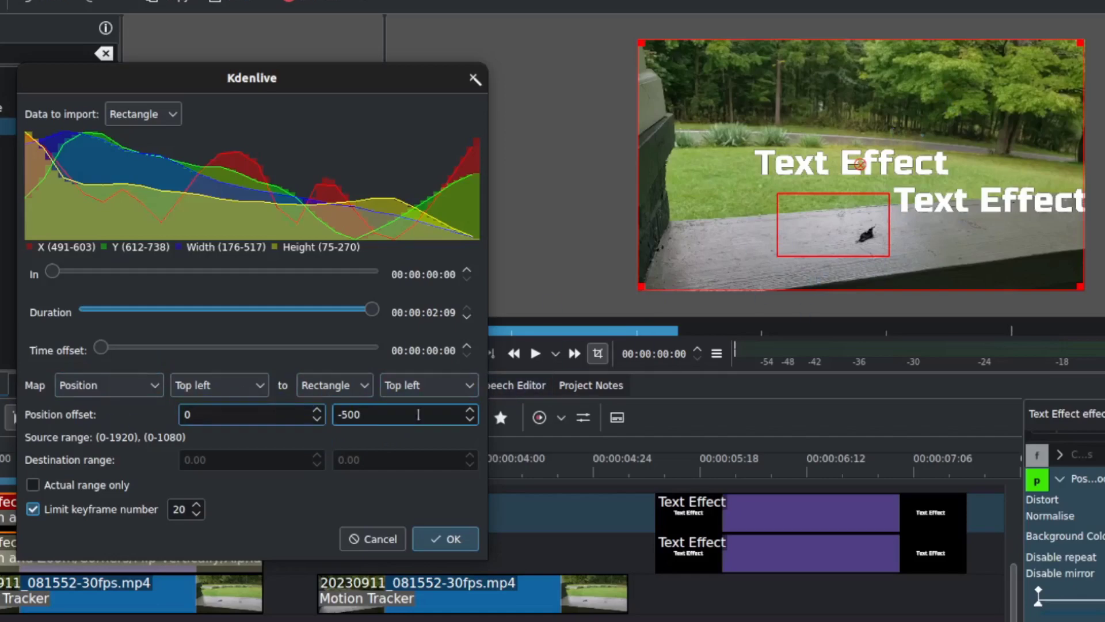
{"action": "key", "text": "shift+Tab"}
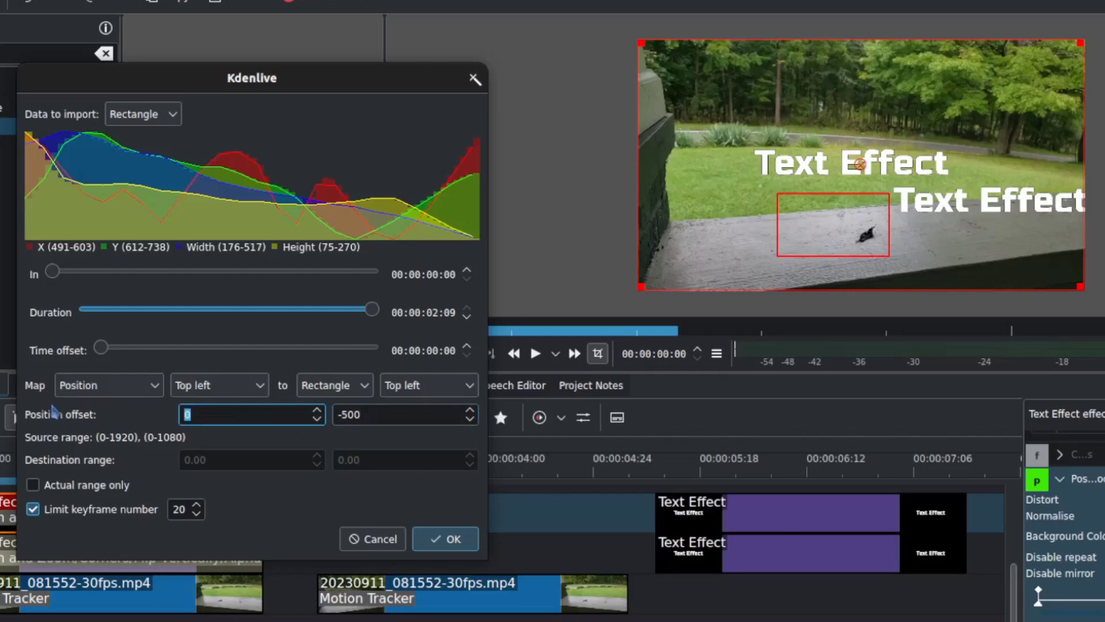
{"action": "type", "text": "200"}
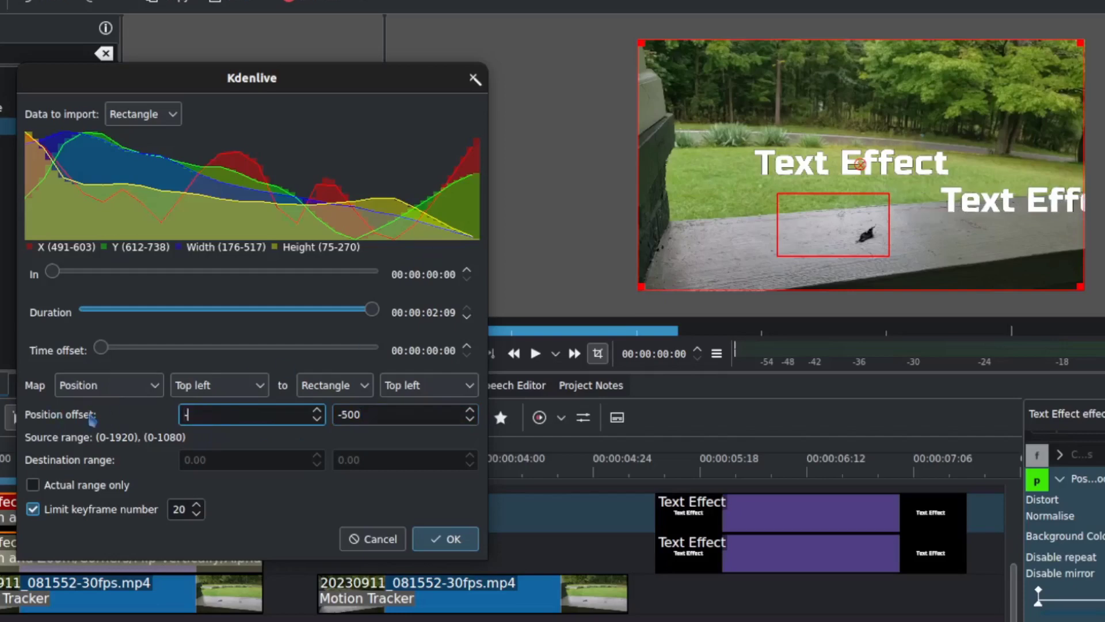
{"action": "type", "text": "00"}
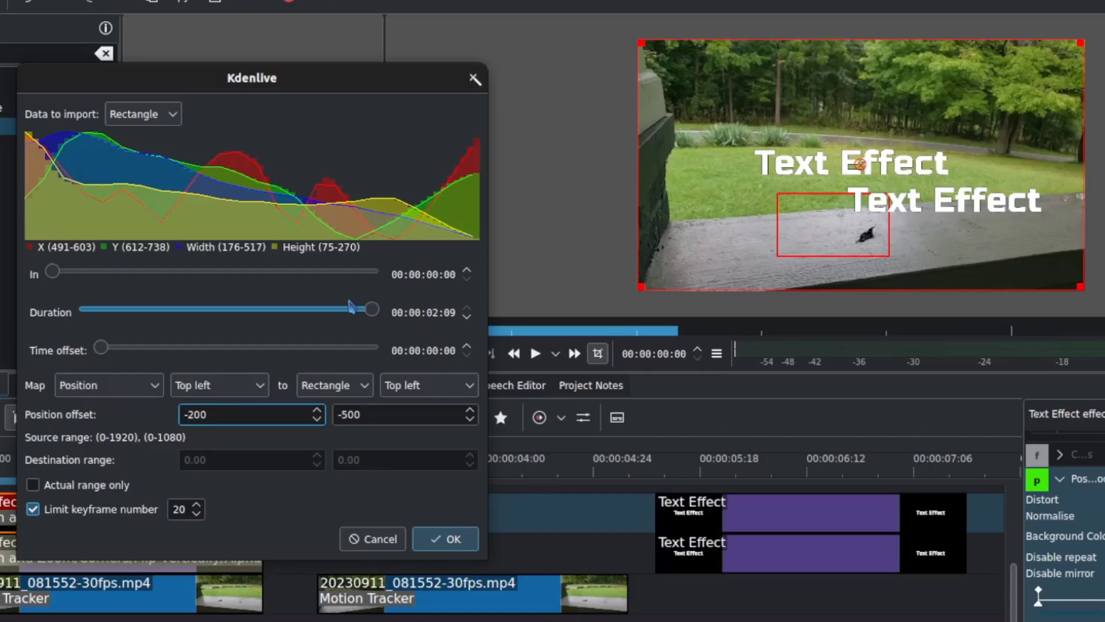
{"action": "key", "text": "Delete"}
{"action": "type", "text": "5"}
{"action": "key", "text": "BackSpace"}
{"action": "type", "text": "3"}
{"action": "key", "text": "Delete"}
{"action": "type", "text": "45"}
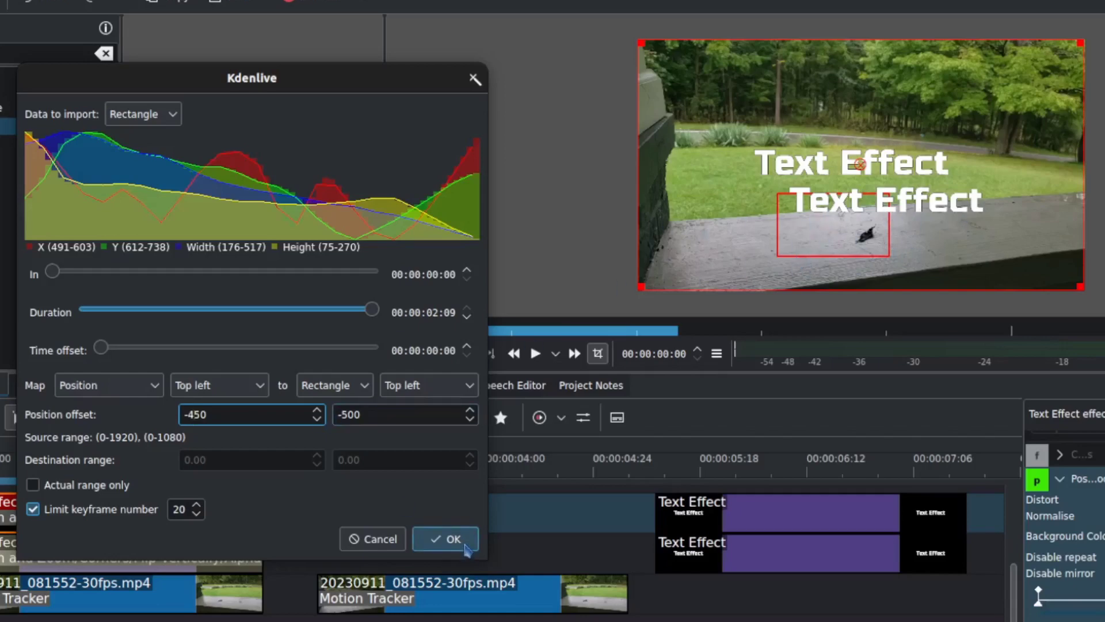
Apply the imported tracking to the title and play forward and backward to check it follows the bird
{"action": "left_click", "coordinate": [446, 539]}
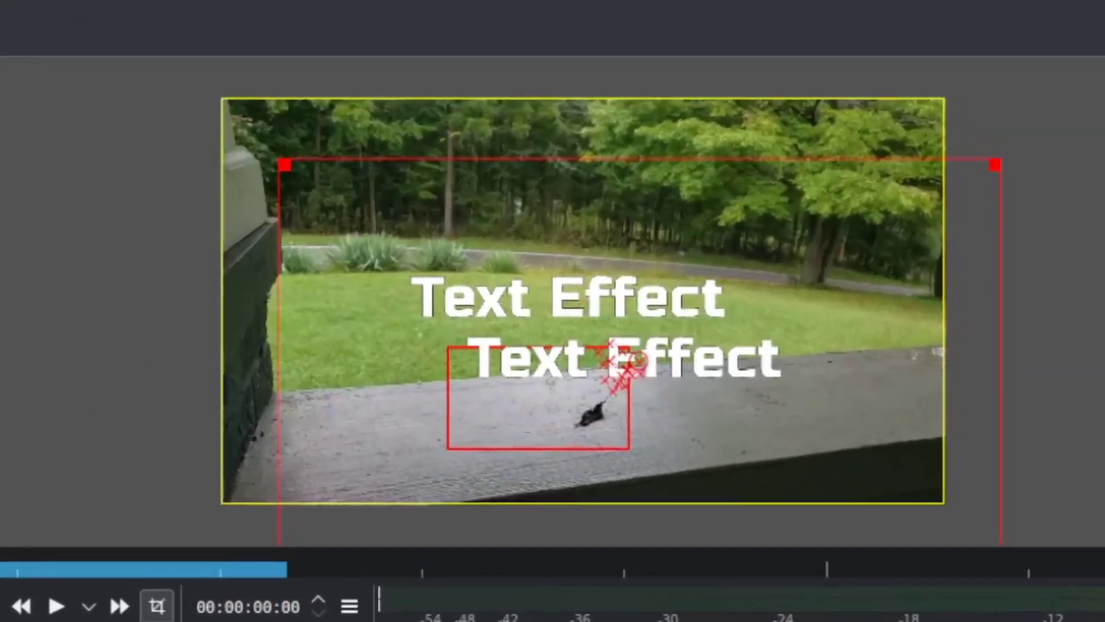
{"action": "key", "text": "space"}
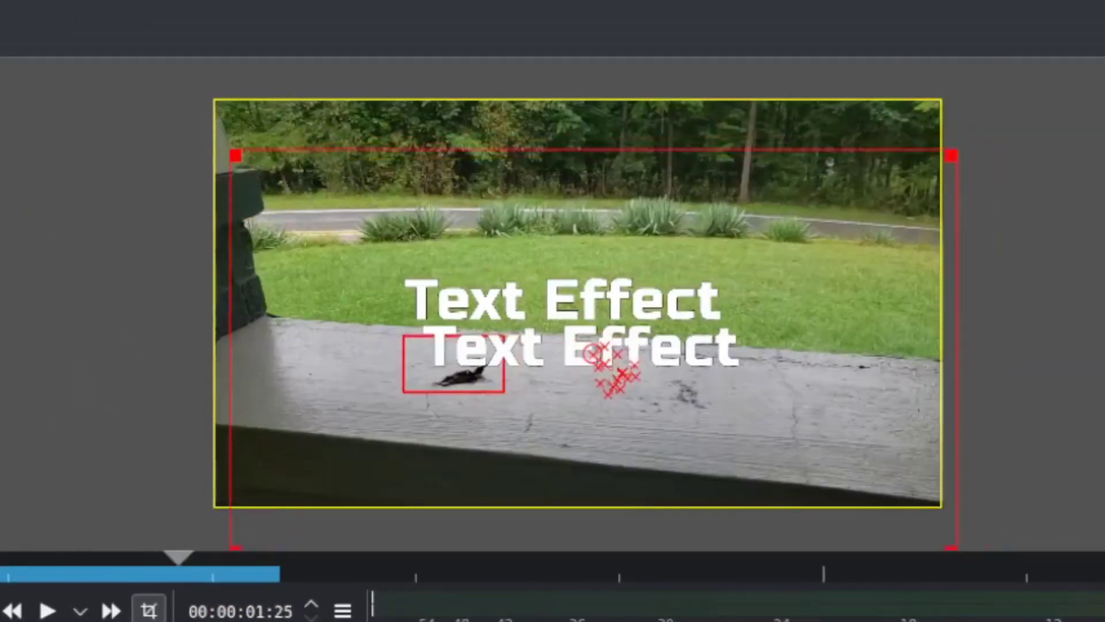
{"action": "key", "text": "j"}
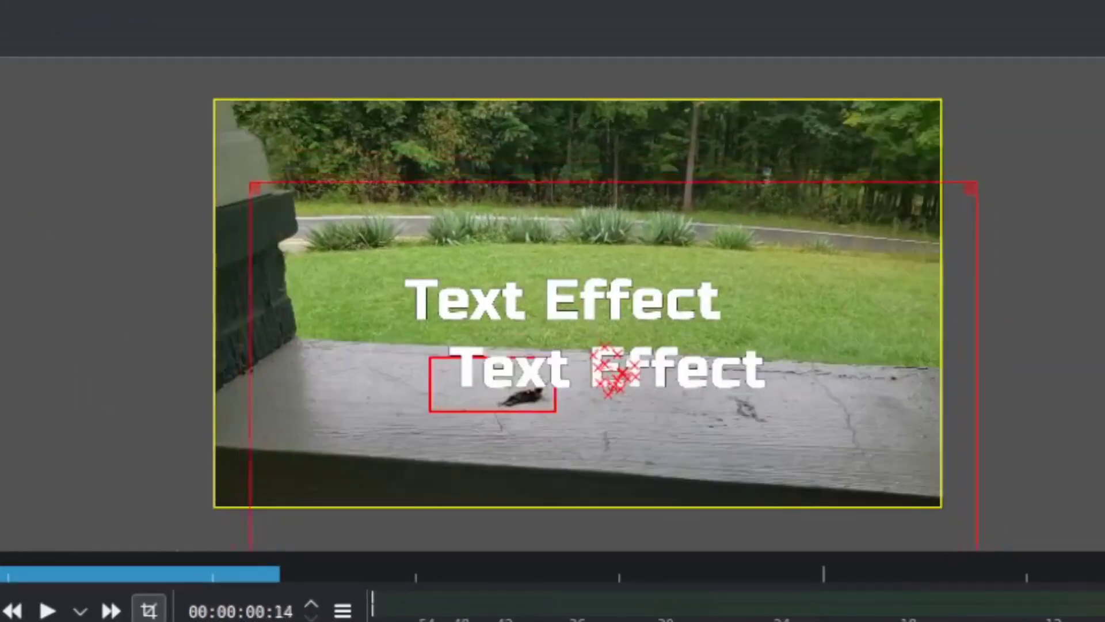
{"action": "key", "text": "space"}
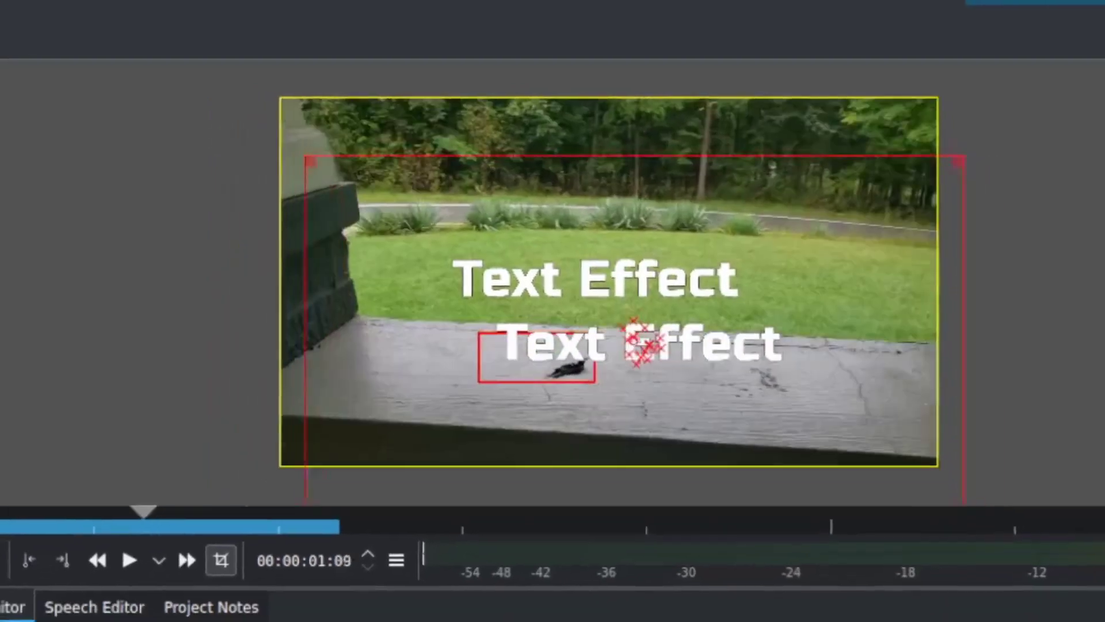
{"action": "key", "text": "j"}
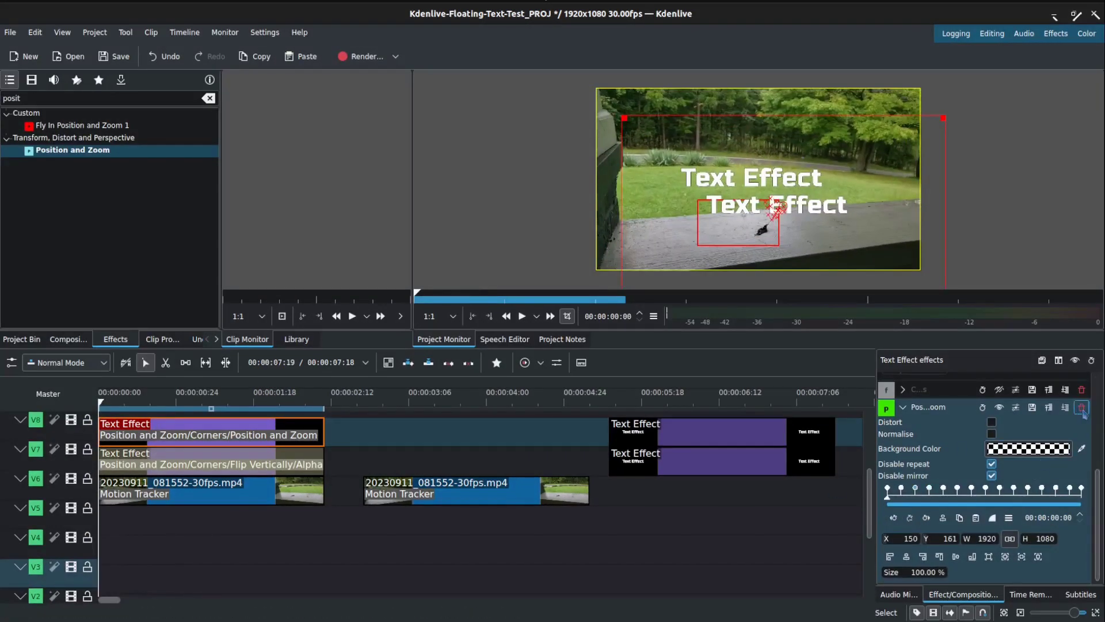
Toggle Position and Zoom to compare, then move the second tracker clip and reflection title later
{"action": "left_click", "coordinate": [1082, 409]}
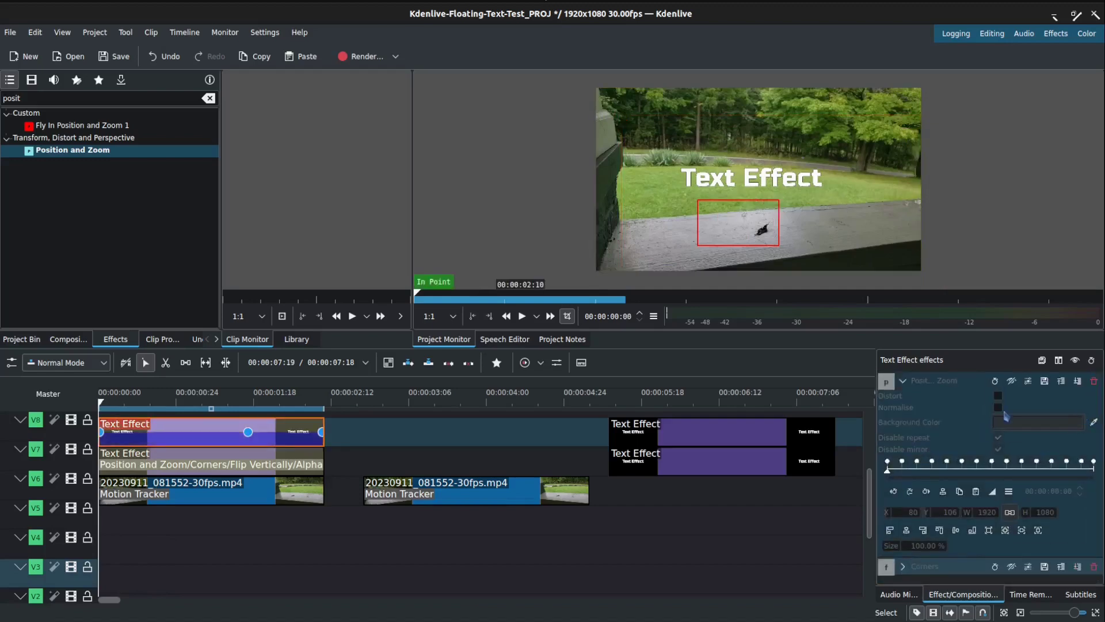
{"action": "left_click", "coordinate": [1011, 381]}
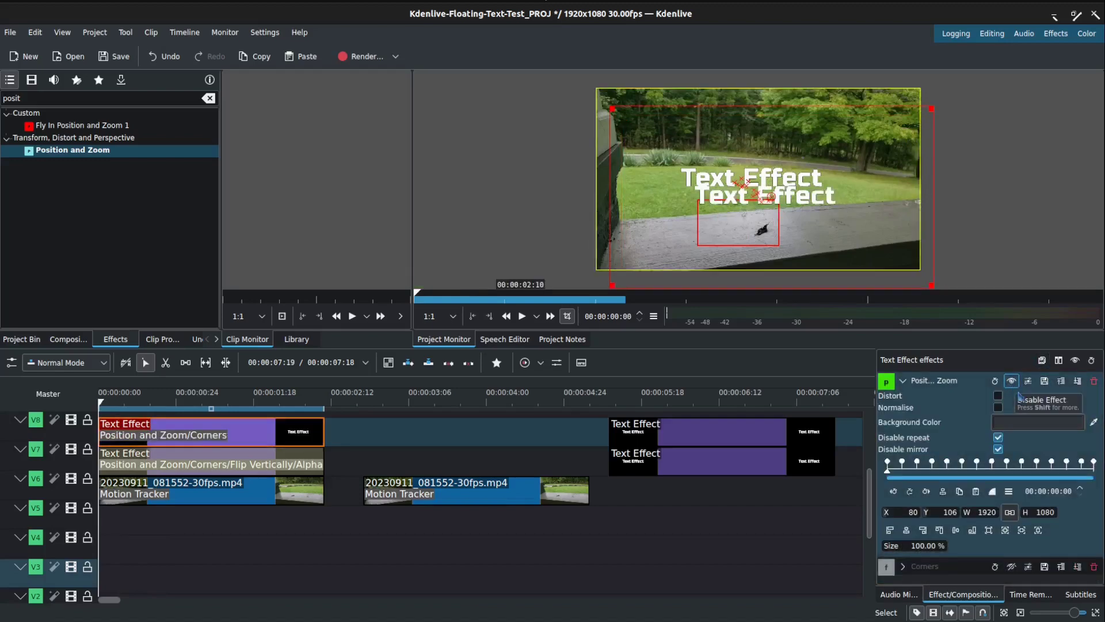
{"action": "left_click", "coordinate": [564, 492]}
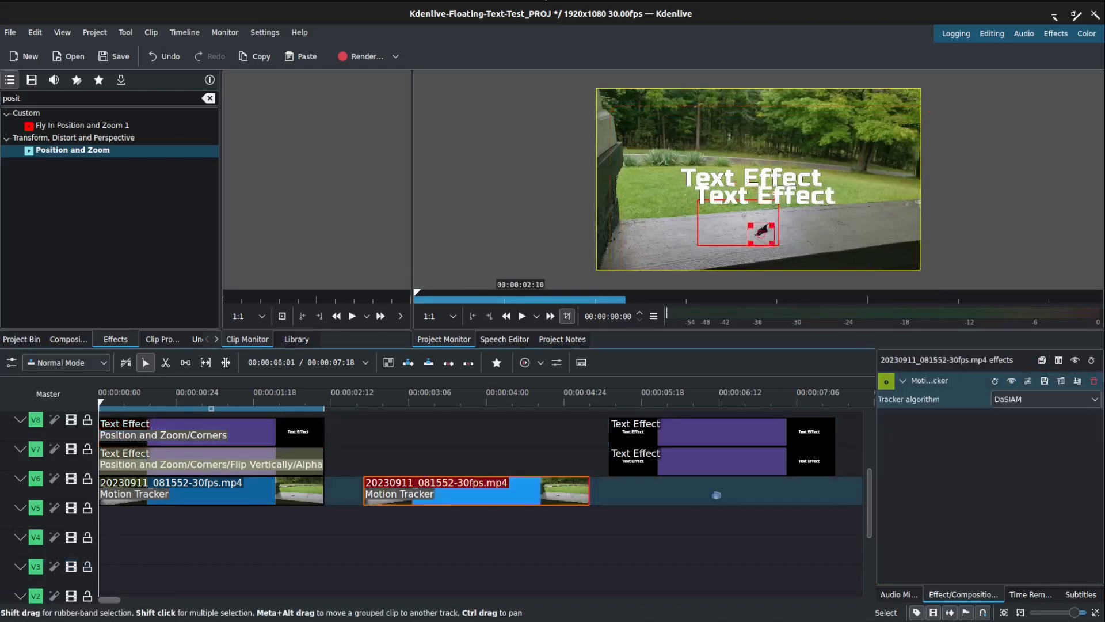
{"action": "left_click_drag", "start_coordinate": [723, 494], "coordinate": [723, 494]}
{"action": "left_click_drag", "start_coordinate": [217, 458], "coordinate": [454, 378]}
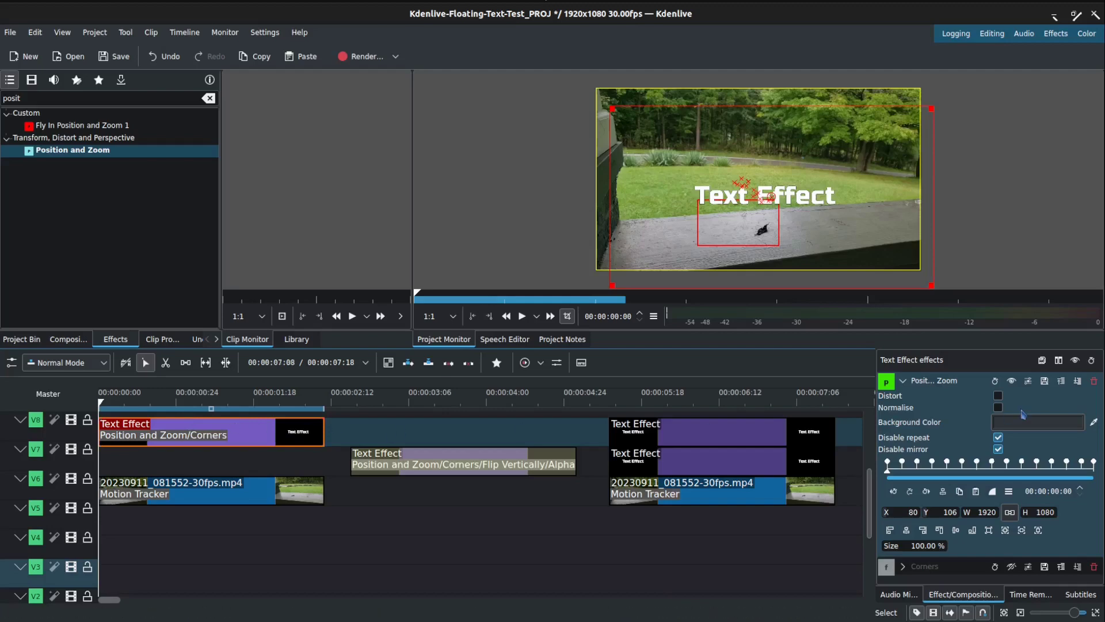
{"action": "mouse_move", "coordinate": [888, 476]}
{"action": "left_mouse_down"}
{"action": "mouse_move", "coordinate": [1094, 480]}
{"action": "mouse_move", "coordinate": [882, 485]}
{"action": "left_mouse_up"}
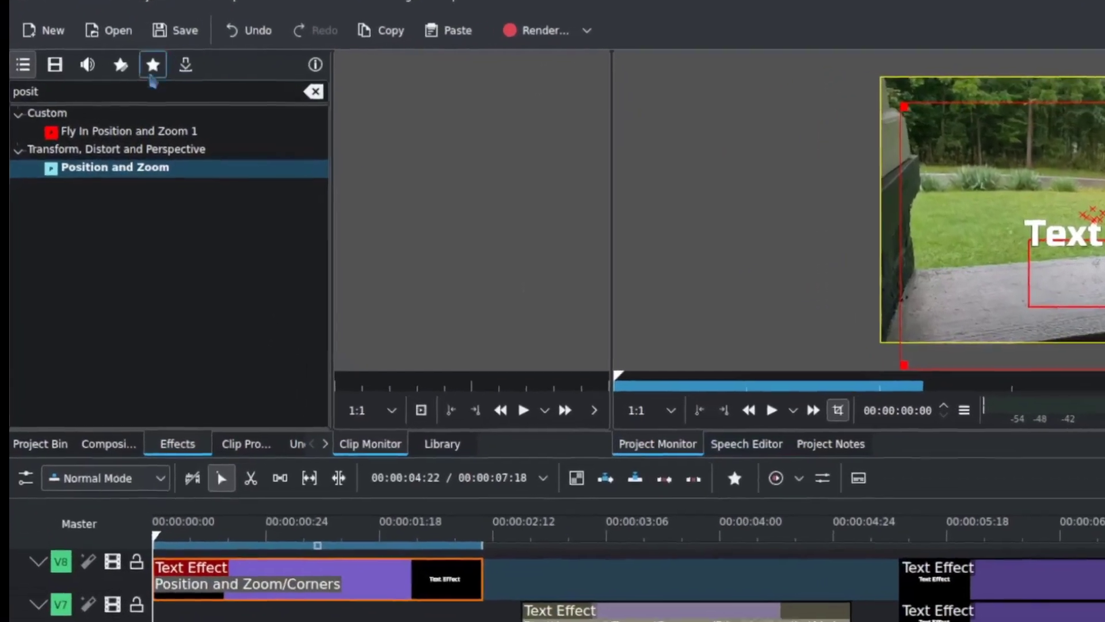
Search effects for 'corn' and add the Corners effect to the title clip
{"action": "left_click", "coordinate": [70, 103]}
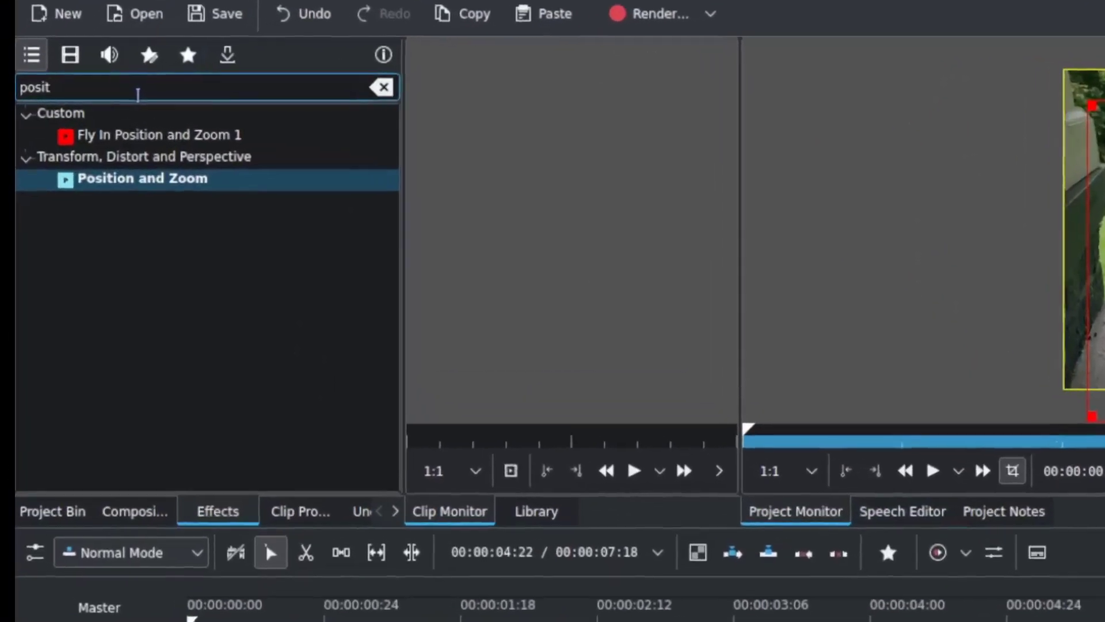
{"action": "key", "text": "BackSpace"}
{"action": "key", "text": "BackSpace"}
{"action": "key", "text": "BackSpace"}
{"action": "key", "text": "BackSpace"}
{"action": "key", "text": "BackSpace"}
{"action": "type", "text": "corn"}
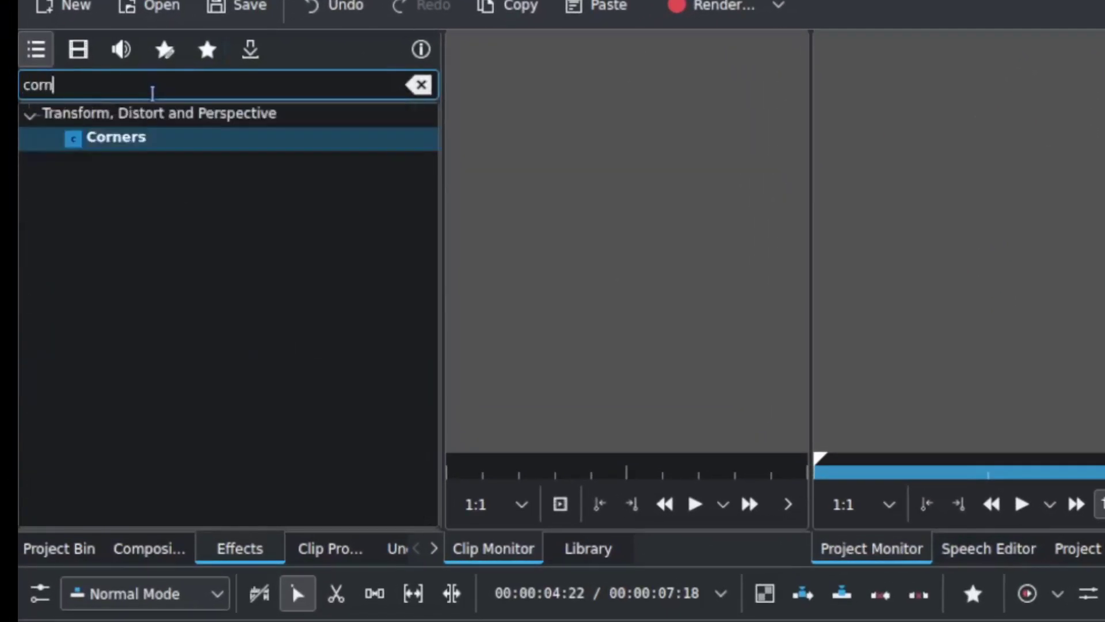
{"action": "left_click", "coordinate": [144, 149]}
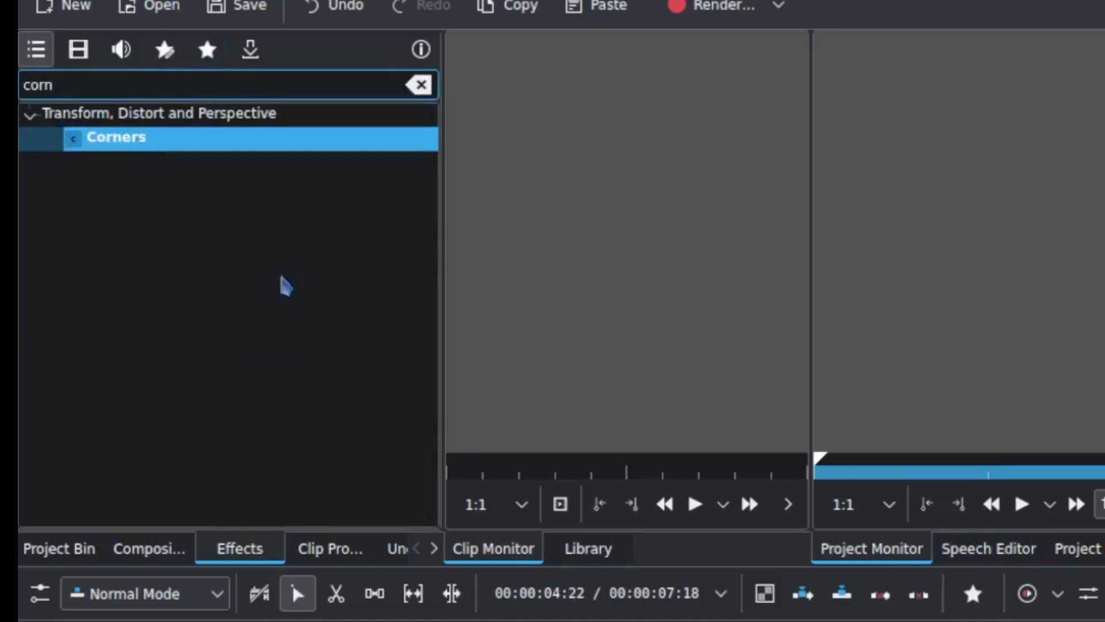
{"action": "left_click_drag", "start_coordinate": [145, 153], "coordinate": [458, 460]}
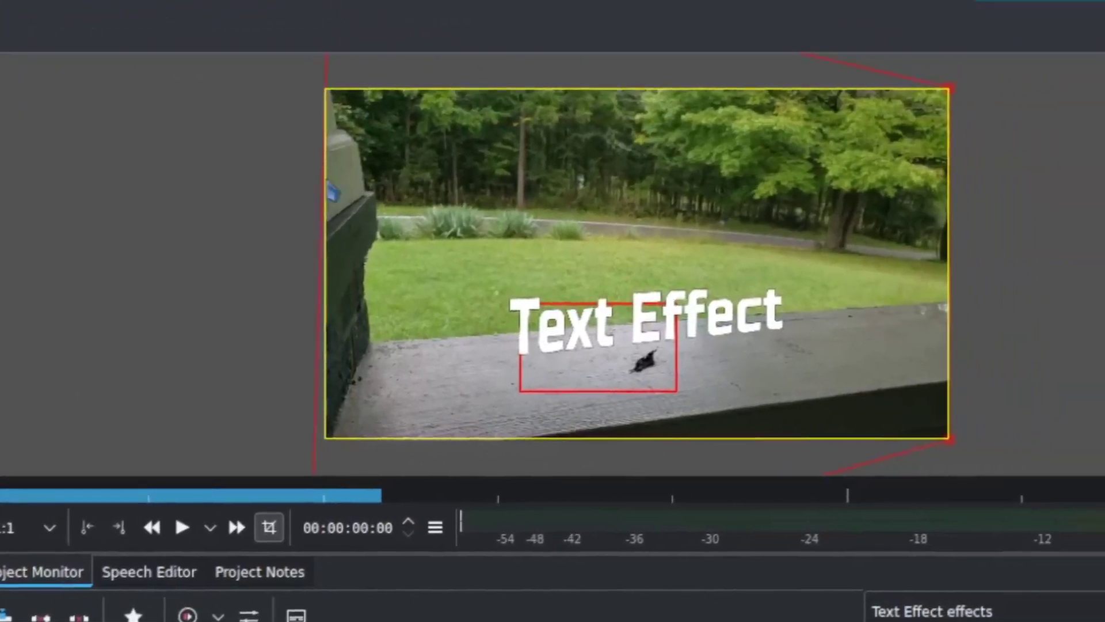
Set the Corners alpha operation to Write on clear, then change it to Minimum
{"action": "scroll", "coordinate": [580, 366], "scroll_direction": "down", "scroll_amount": 3}
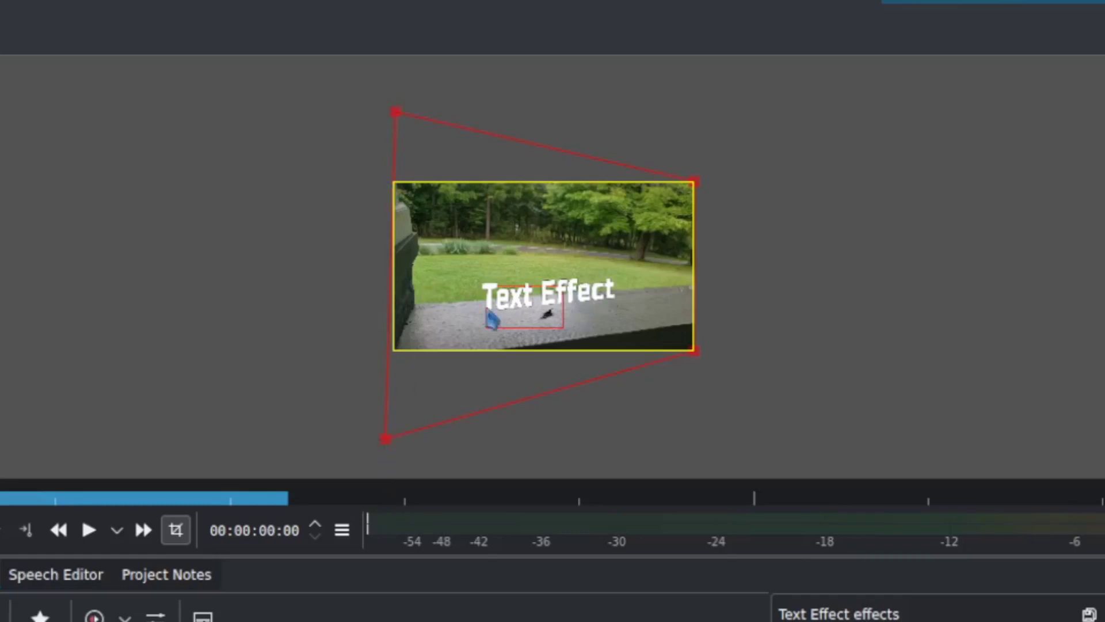
{"action": "scroll", "coordinate": [585, 301], "scroll_direction": "up", "scroll_amount": 2}
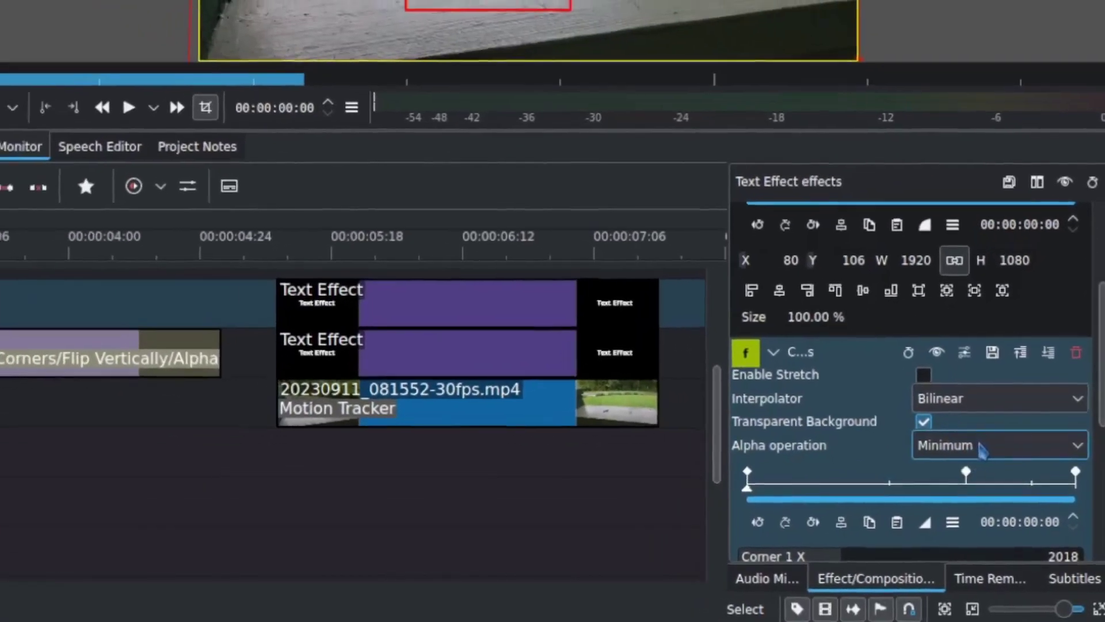
{"action": "left_click", "coordinate": [966, 443]}
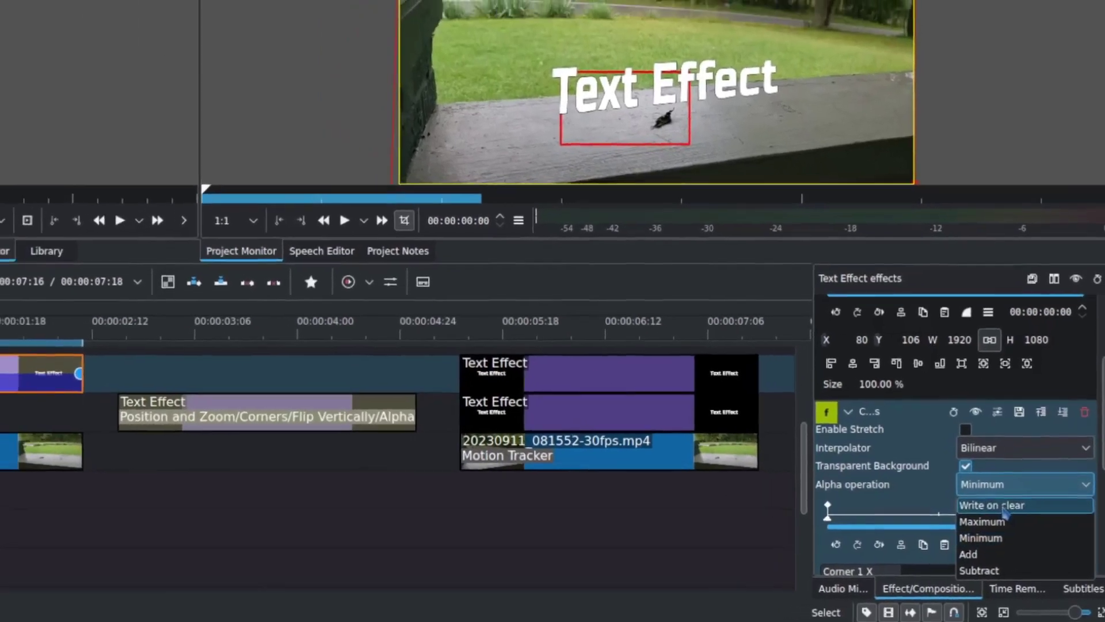
{"action": "left_click", "coordinate": [990, 491]}
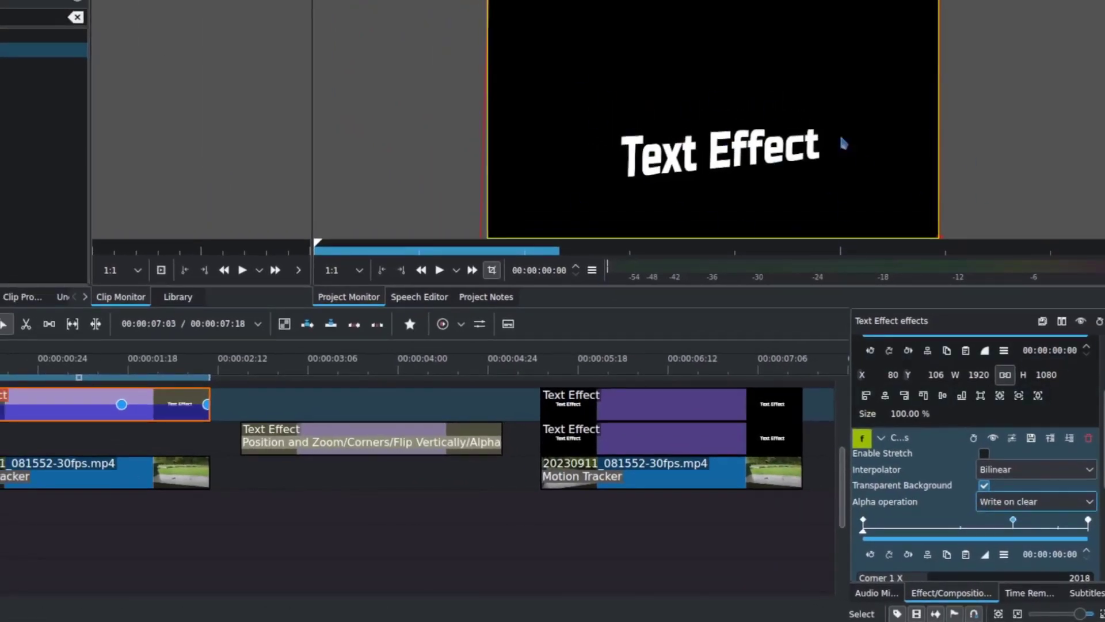
{"action": "left_click", "coordinate": [1036, 502]}
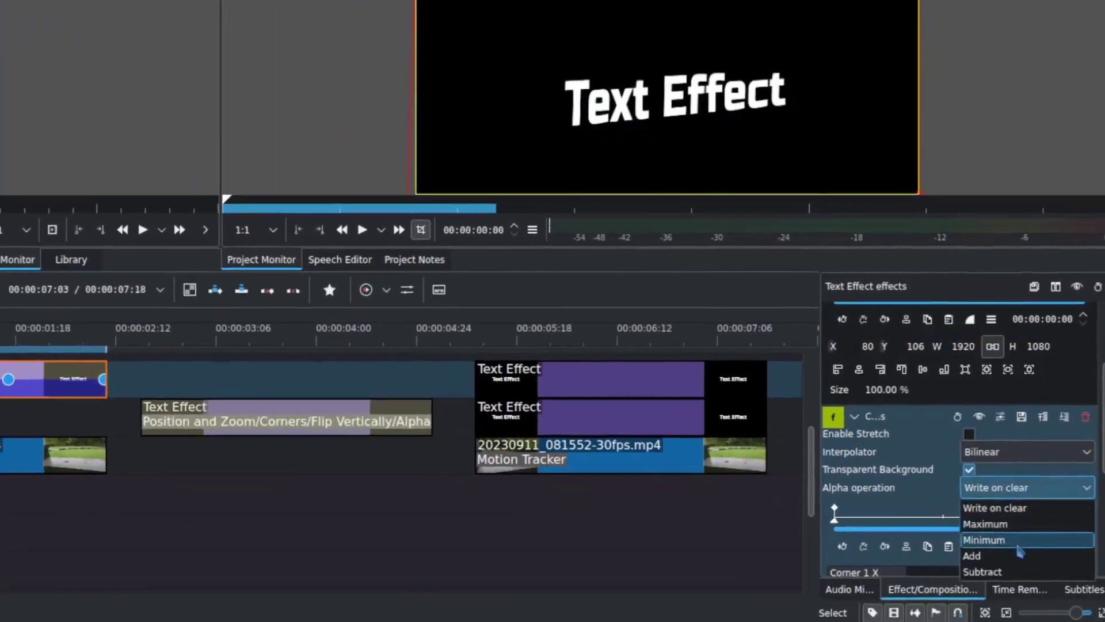
{"action": "left_click", "coordinate": [1002, 550]}
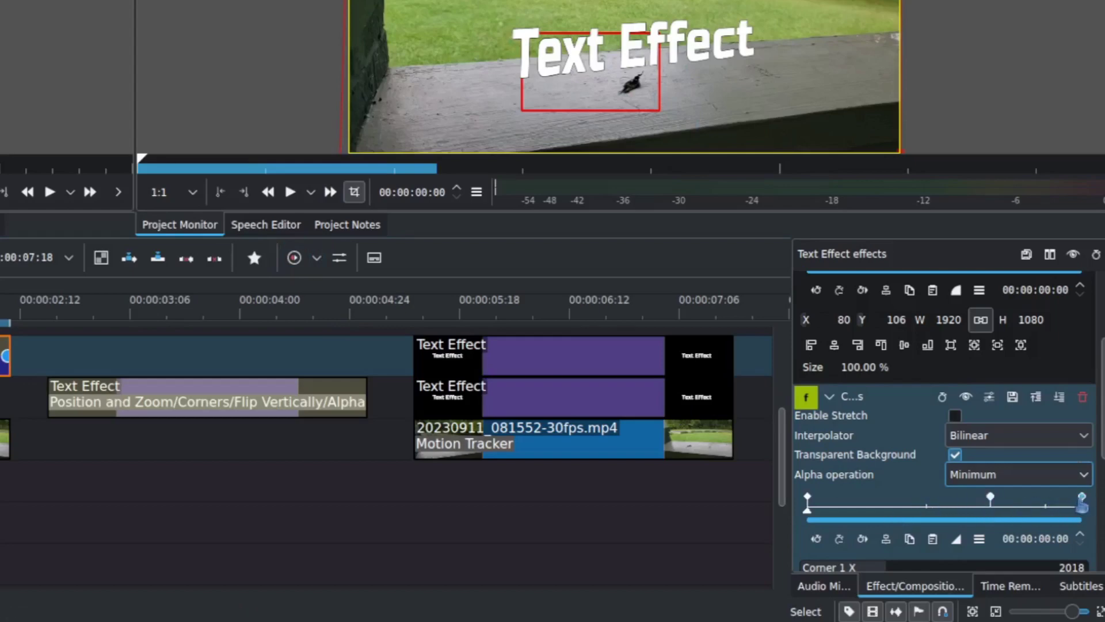
{"action": "left_click", "coordinate": [1082, 498]}
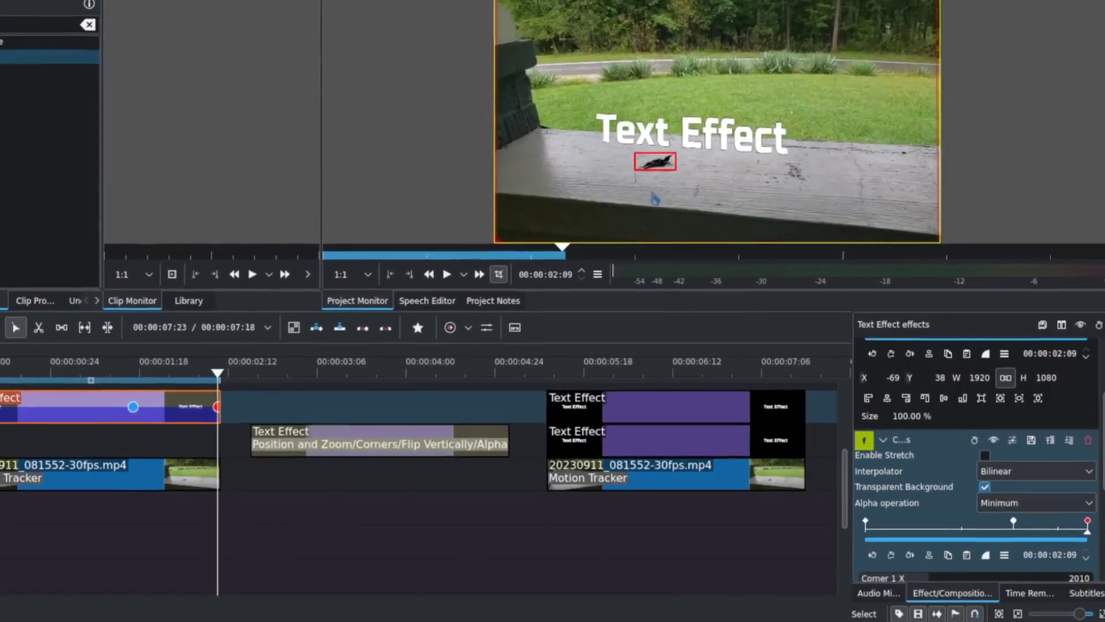
{"action": "scroll", "coordinate": [648, 184], "scroll_direction": "down", "scroll_amount": 2}
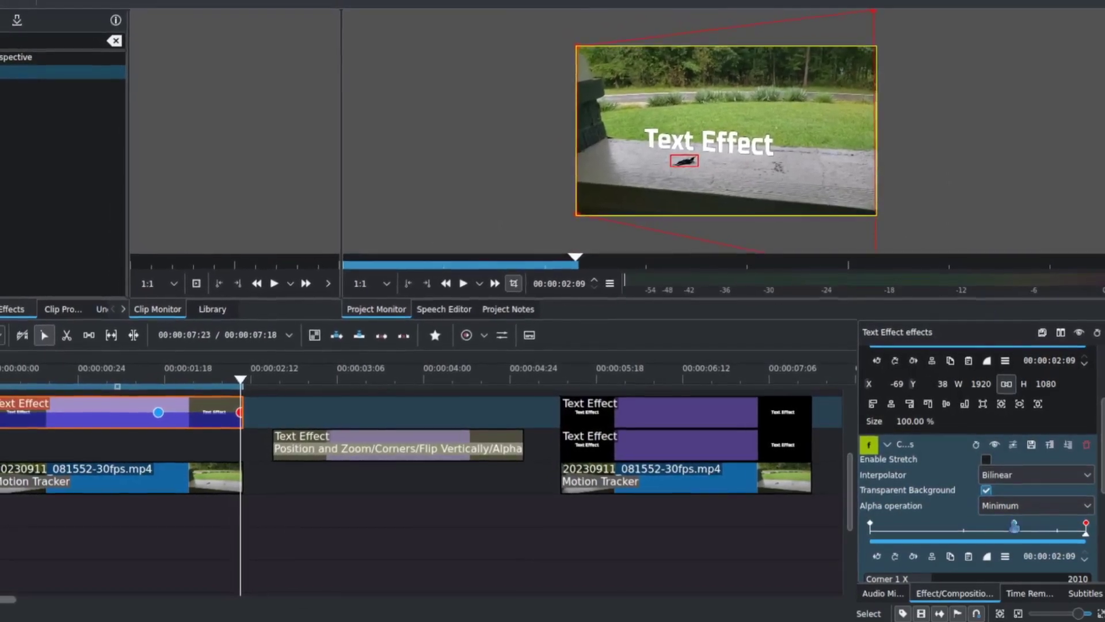
{"action": "left_click", "coordinate": [1016, 528]}
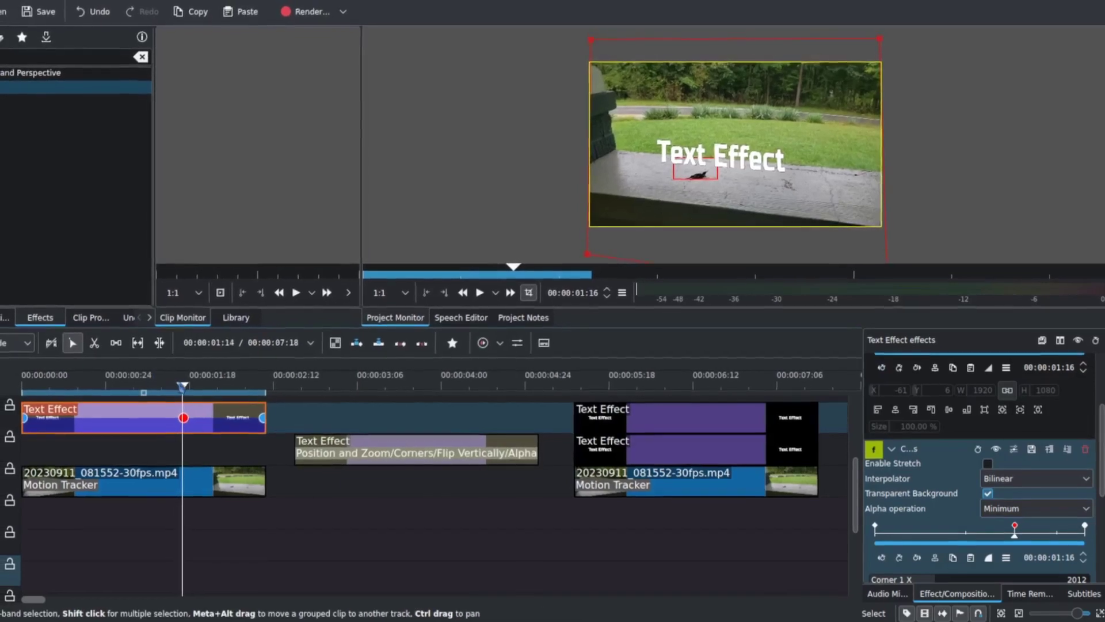
{"action": "left_click", "coordinate": [162, 387]}
{"action": "key", "text": "Home"}
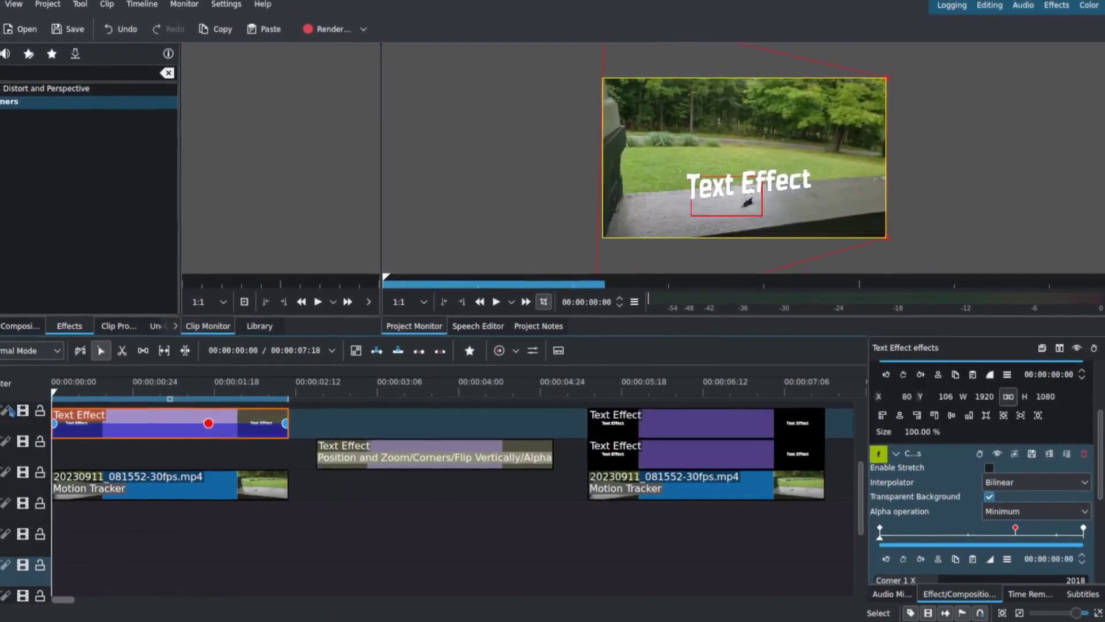
{"action": "key", "text": "space"}
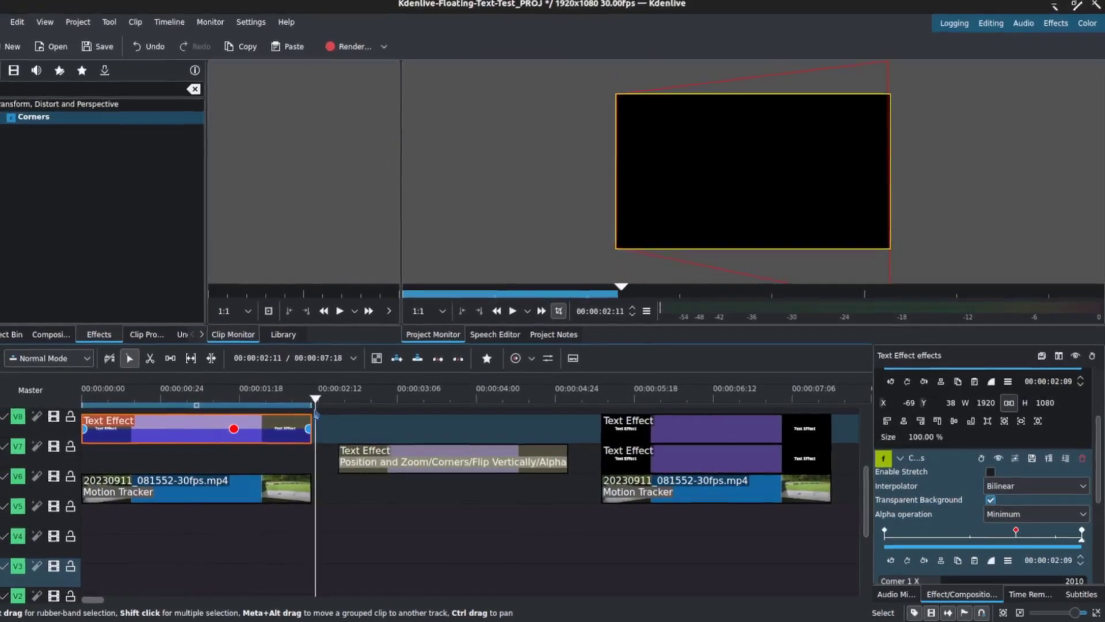
{"action": "key", "text": "j"}
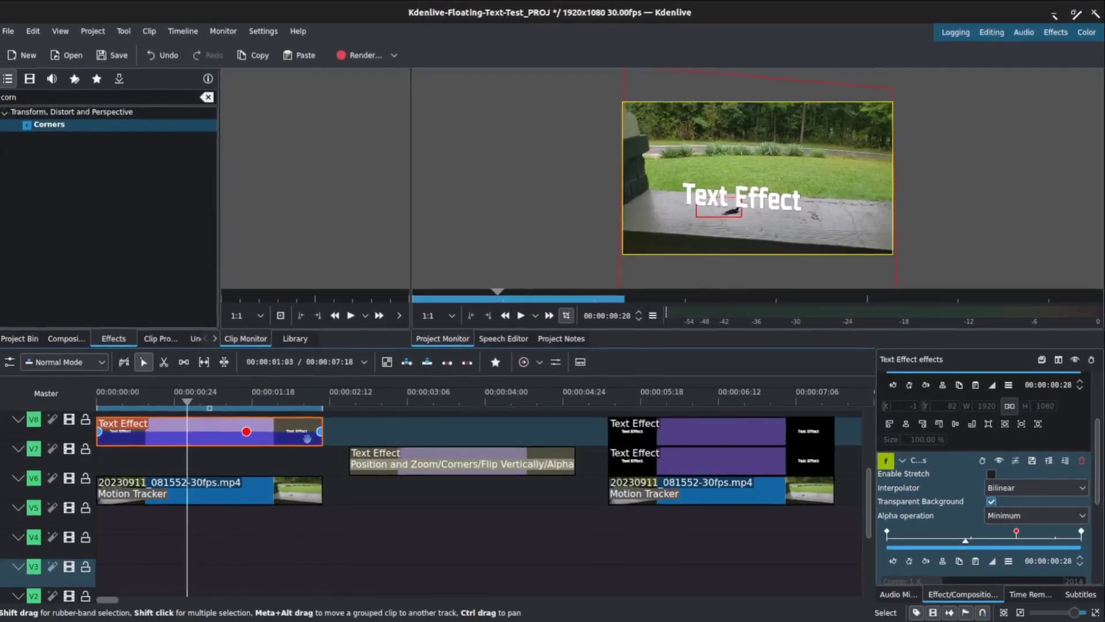
Copy the main Text Effect title clip
{"action": "left_click", "coordinate": [209, 424]}
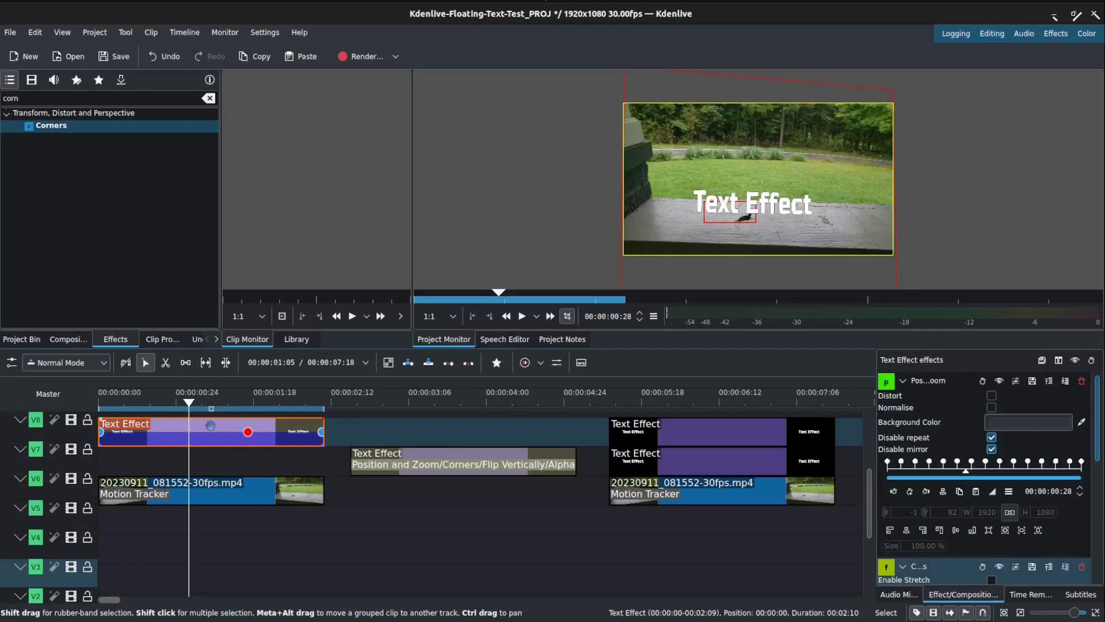
{"action": "right_click", "coordinate": [210, 424]}
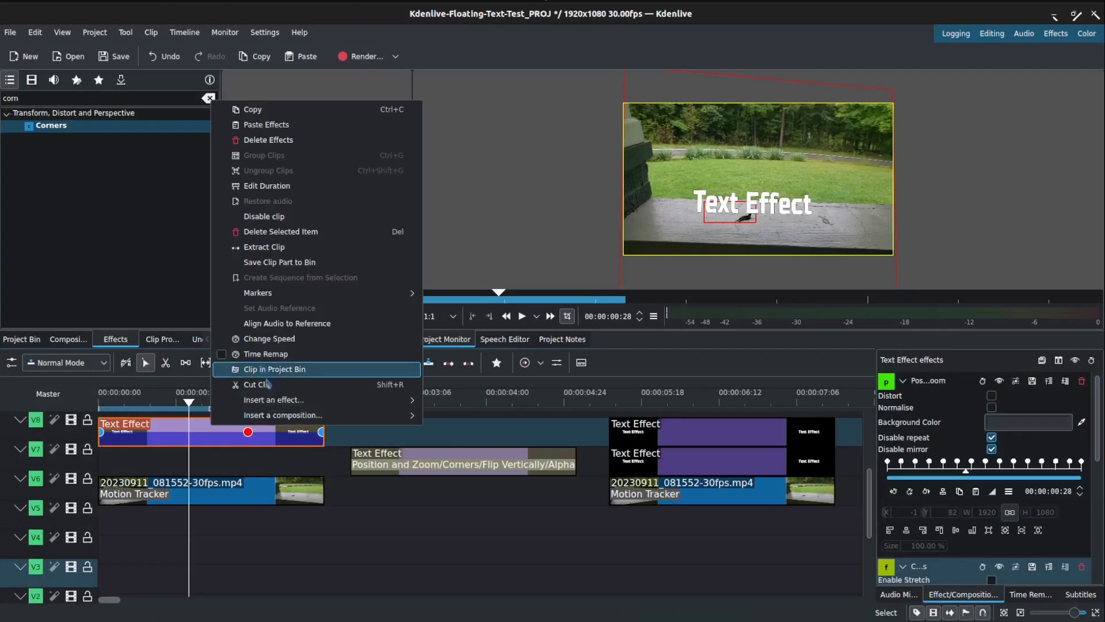
{"action": "left_click", "coordinate": [266, 109]}
Move the second title clip to 00:00:00:00 under the first and preview both overlays
{"action": "left_click", "coordinate": [344, 403]}
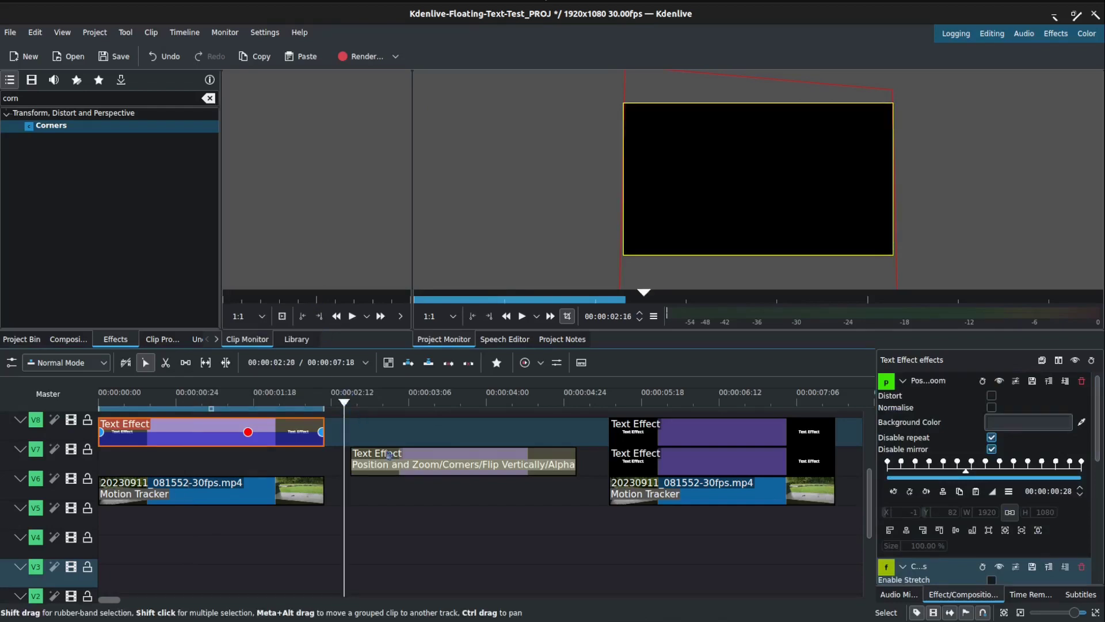
{"action": "left_click_drag", "start_coordinate": [378, 457], "coordinate": [184, 460]}
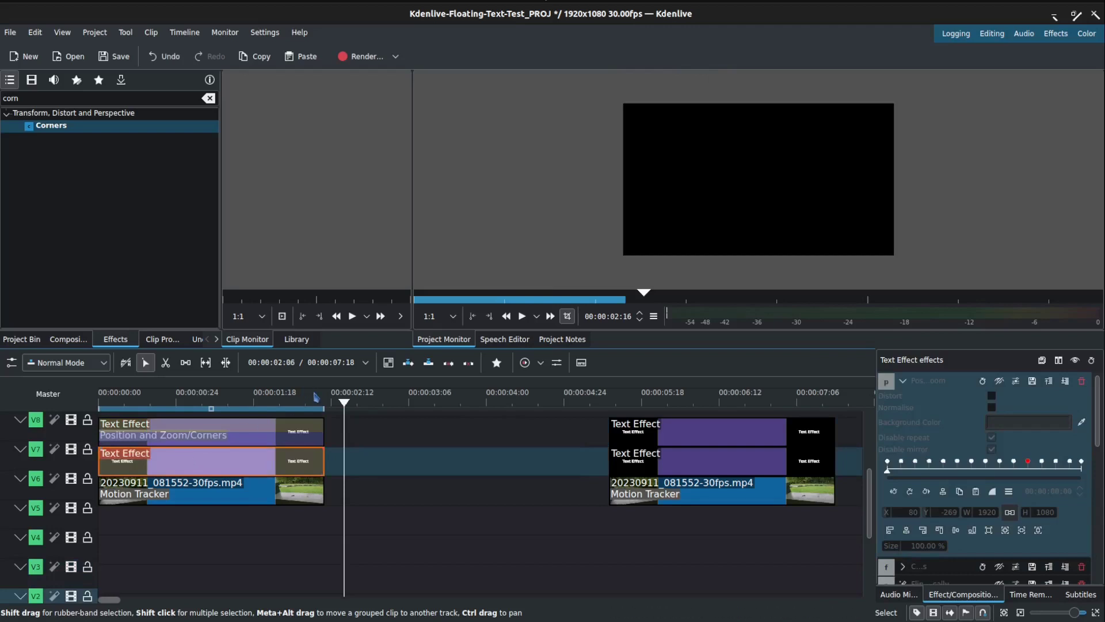
{"action": "left_click_drag", "start_coordinate": [316, 396], "coordinate": [124, 409]}
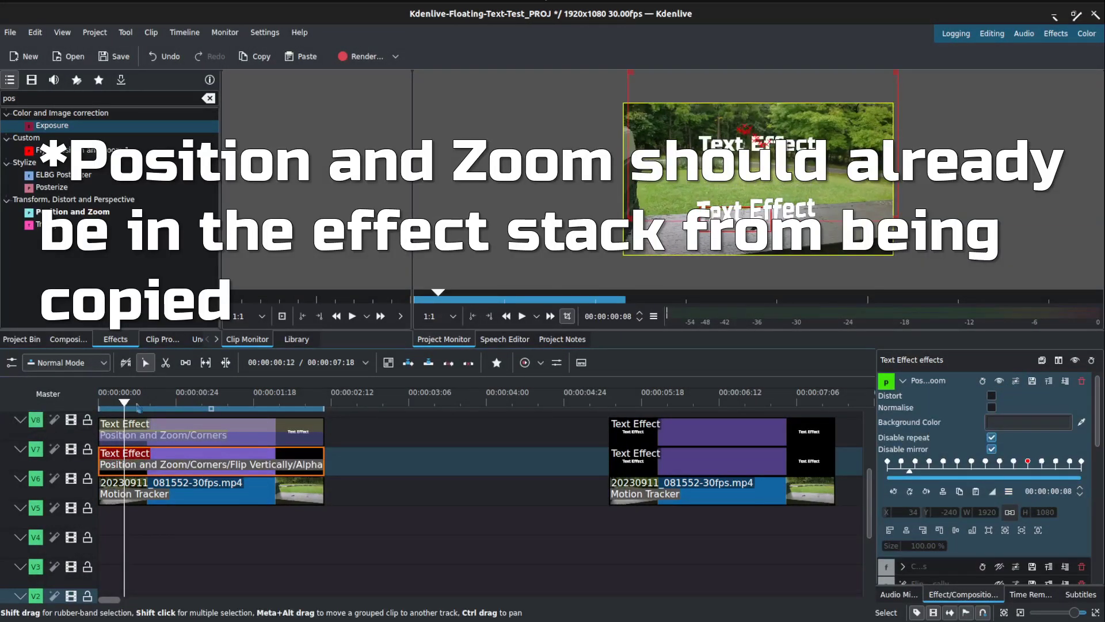
Expand the reflection title's Corners settings and review its values at the clip end and first frame
{"action": "left_click_drag", "start_coordinate": [132, 409], "coordinate": [253, 410]}
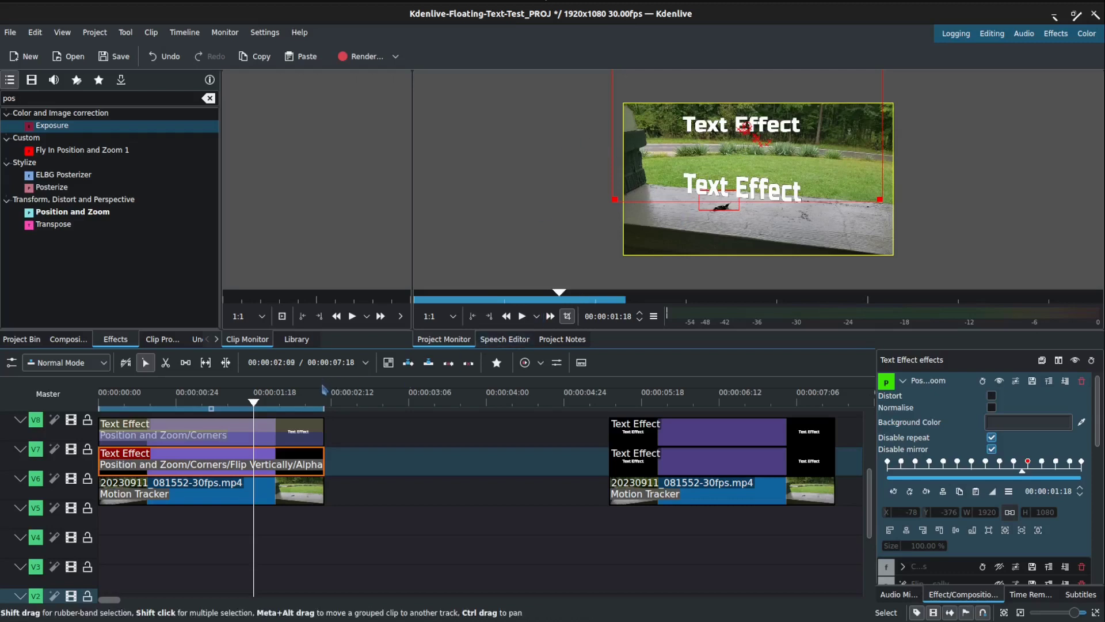
{"action": "left_click_drag", "start_coordinate": [233, 403], "coordinate": [14, 396]}
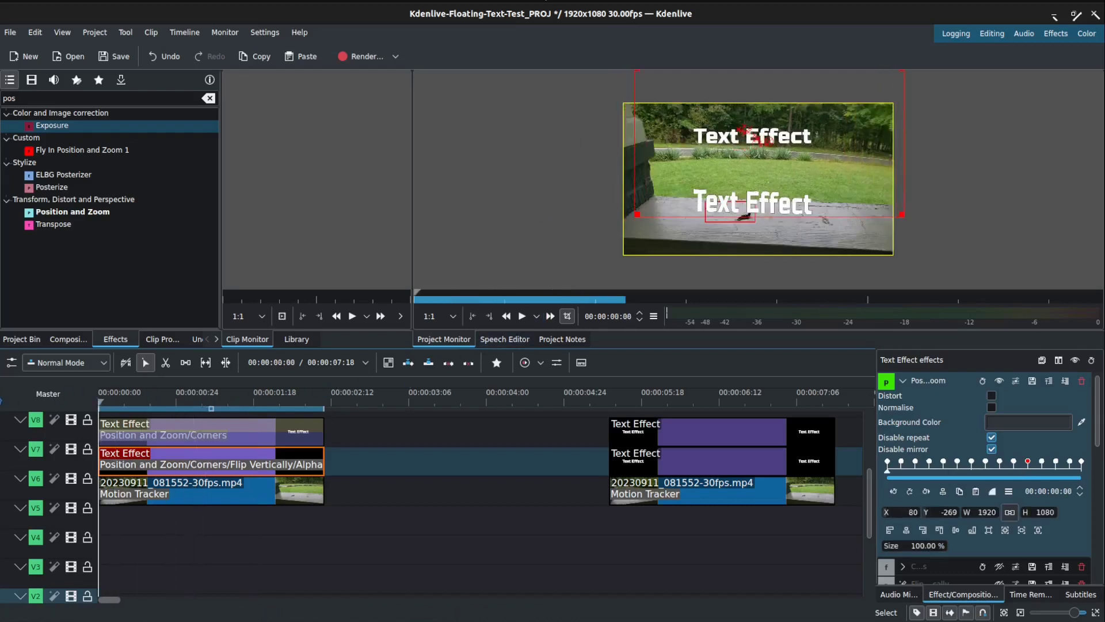
{"action": "scroll", "coordinate": [911, 447], "scroll_direction": "down", "scroll_amount": 3}
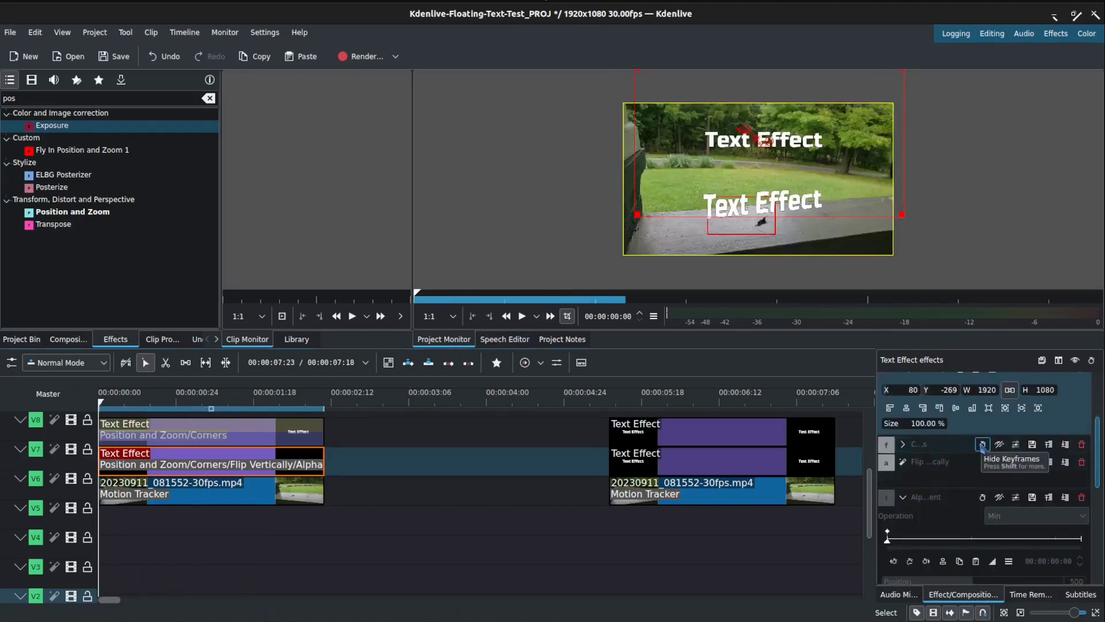
{"action": "left_click", "coordinate": [902, 445]}
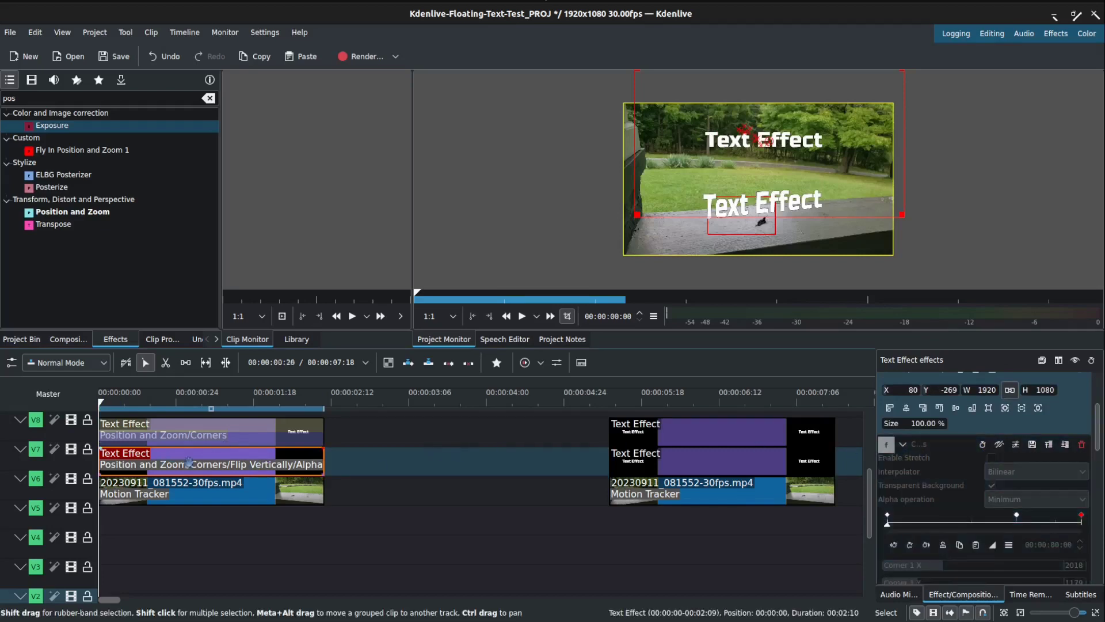
{"action": "key", "text": "End"}
{"action": "scroll", "coordinate": [936, 549], "scroll_direction": "down", "scroll_amount": 3}
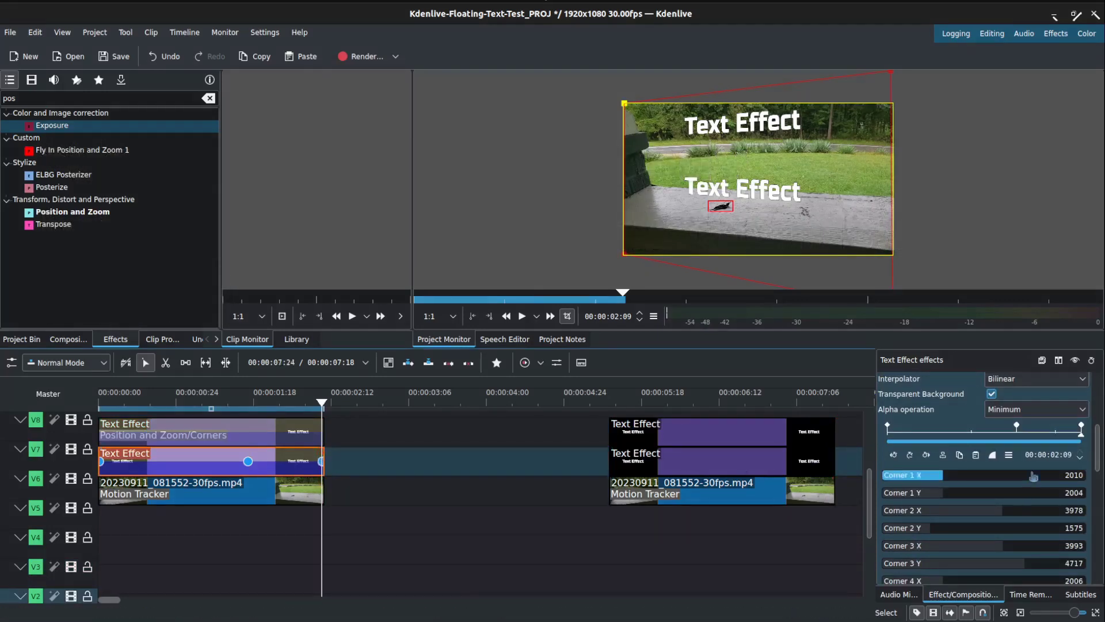
{"action": "left_click_drag", "start_coordinate": [1100, 447], "coordinate": [1100, 500]}
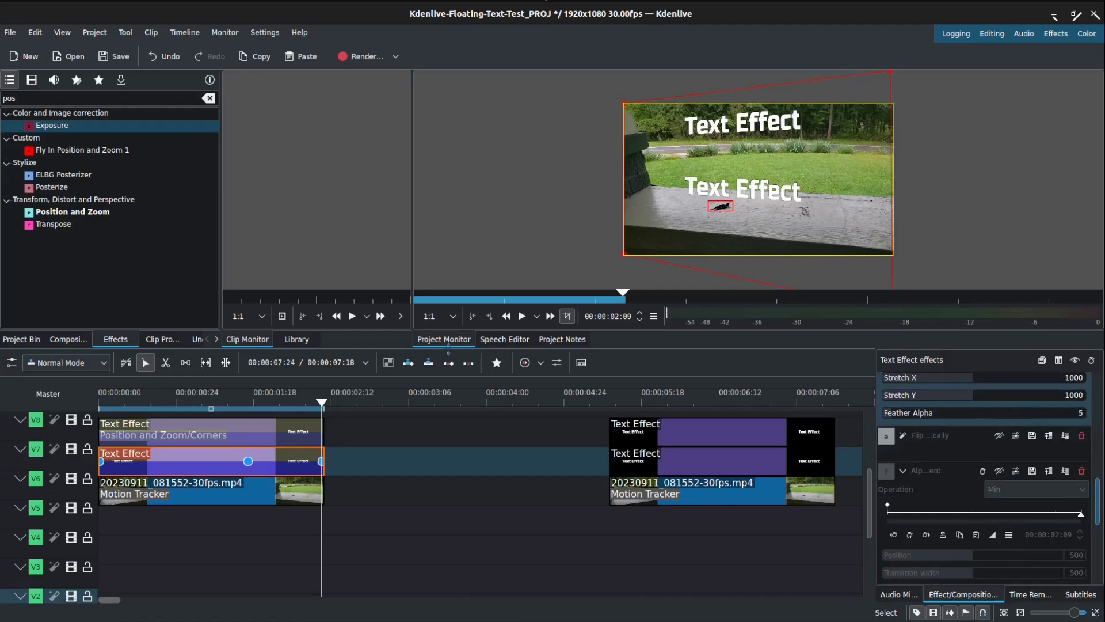
{"action": "key", "text": "Home"}
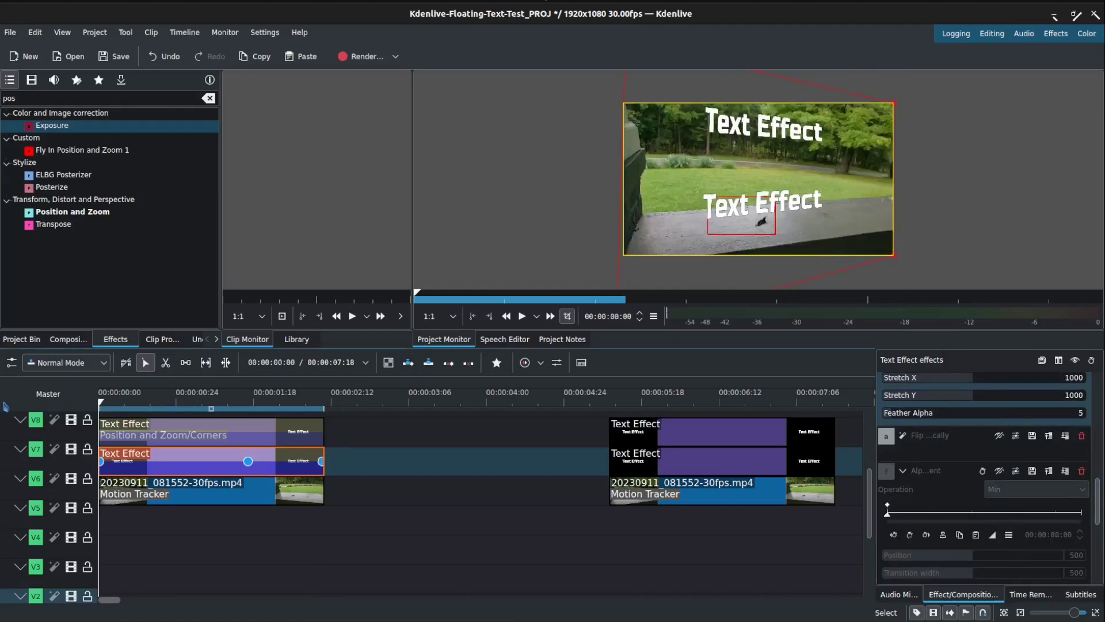
{"action": "left_click_drag", "start_coordinate": [156, 404], "coordinate": [262, 401]}
Search effects for 'flip' and apply an enabled Flip Vertically to the second Text Effect title
{"action": "key", "text": "Home"}
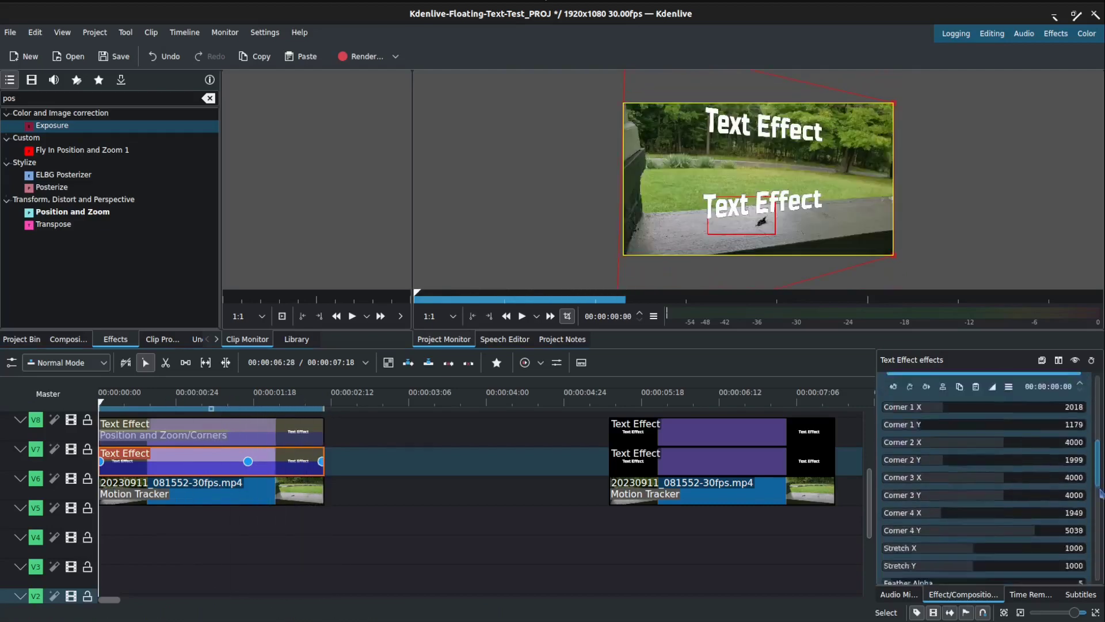
{"action": "scroll", "coordinate": [956, 446], "scroll_direction": "up", "scroll_amount": 1}
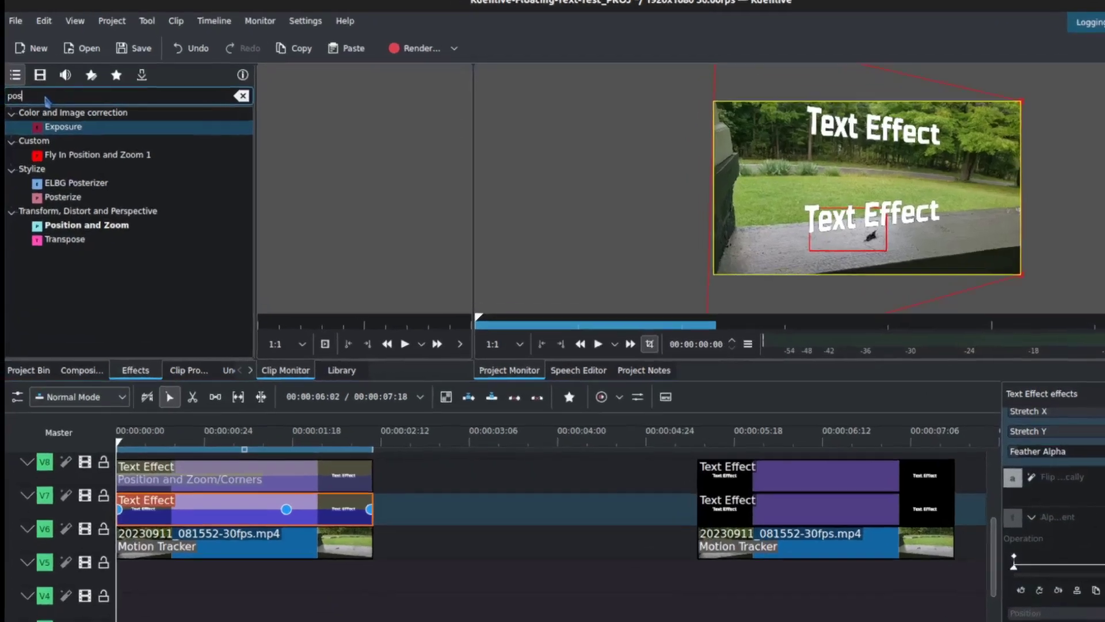
{"action": "double_click", "coordinate": [35, 99]}
{"action": "key", "text": "BackSpace"}
{"action": "type", "text": "fli"}
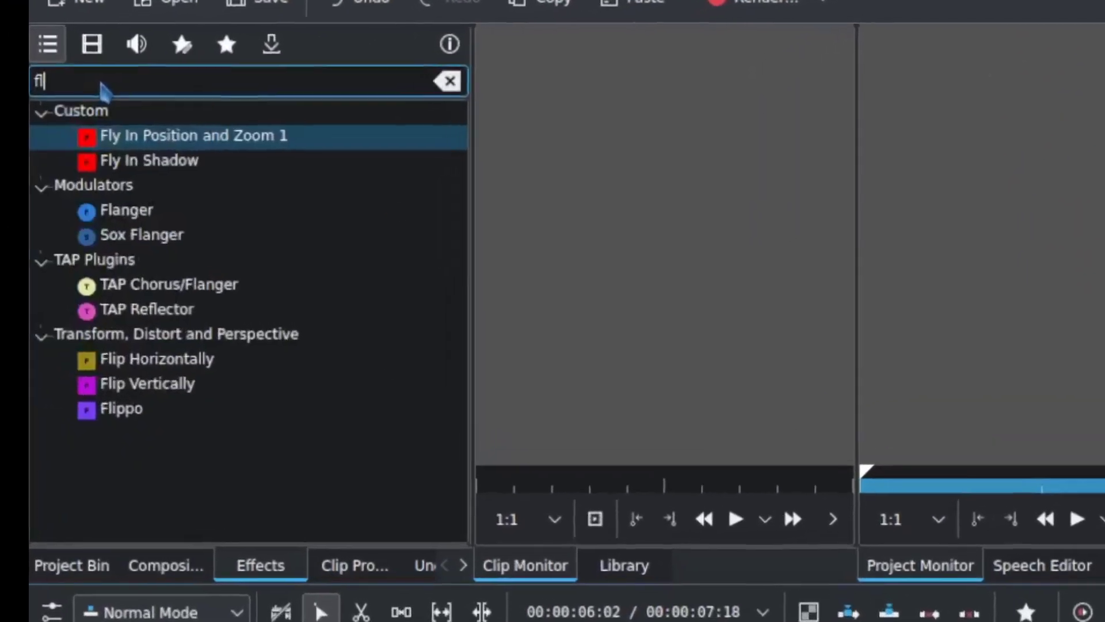
{"action": "type", "text": "p"}
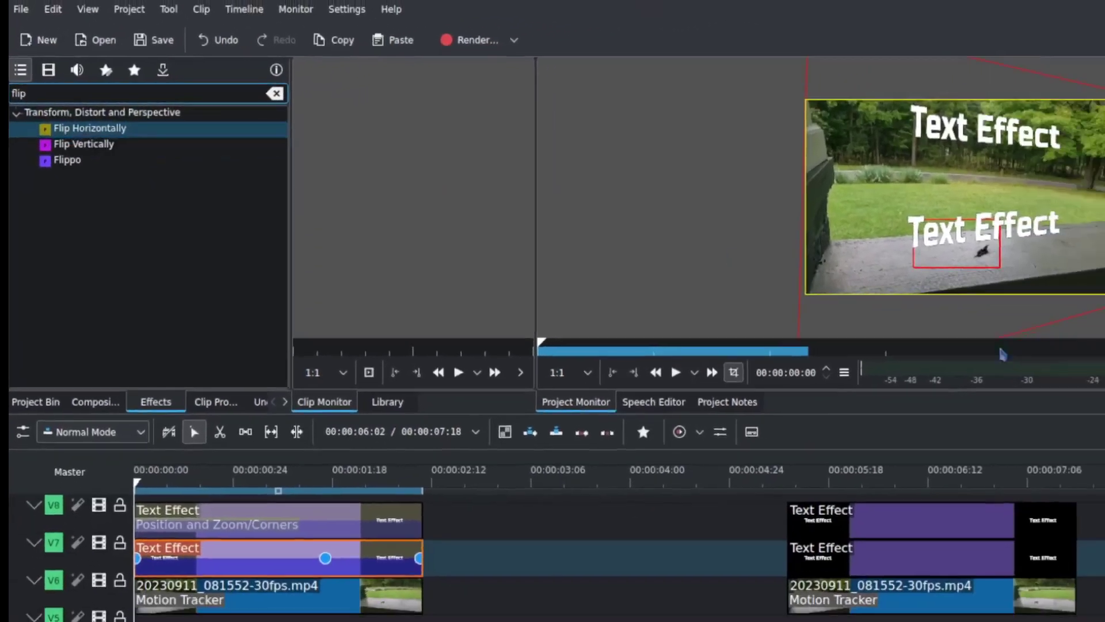
{"action": "left_click_drag", "start_coordinate": [218, 183], "coordinate": [973, 459]}
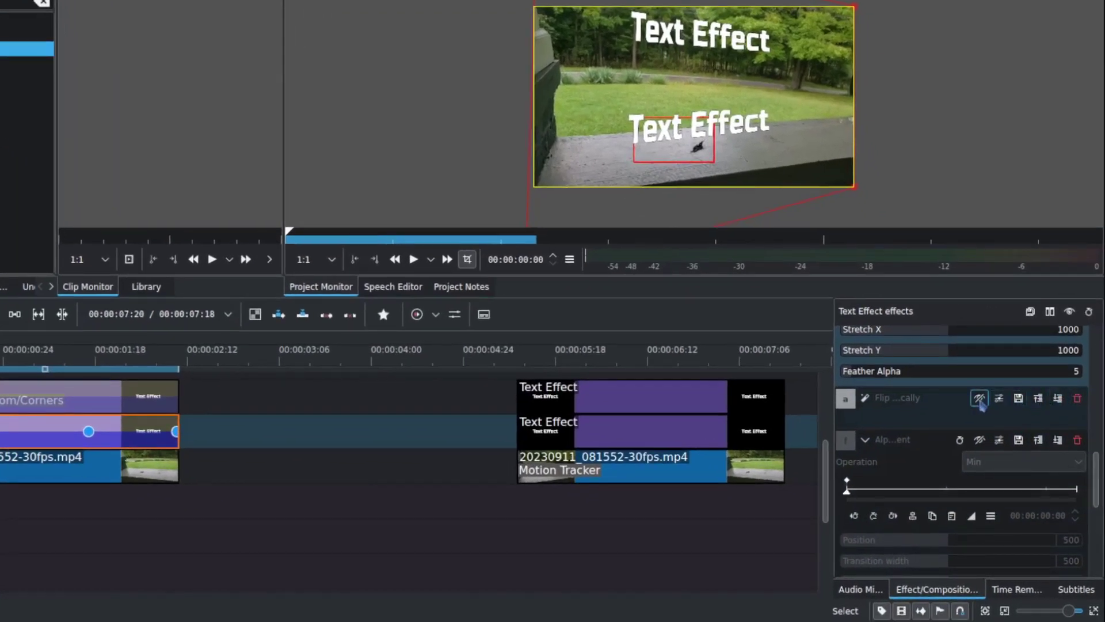
{"action": "left_click", "coordinate": [979, 398]}
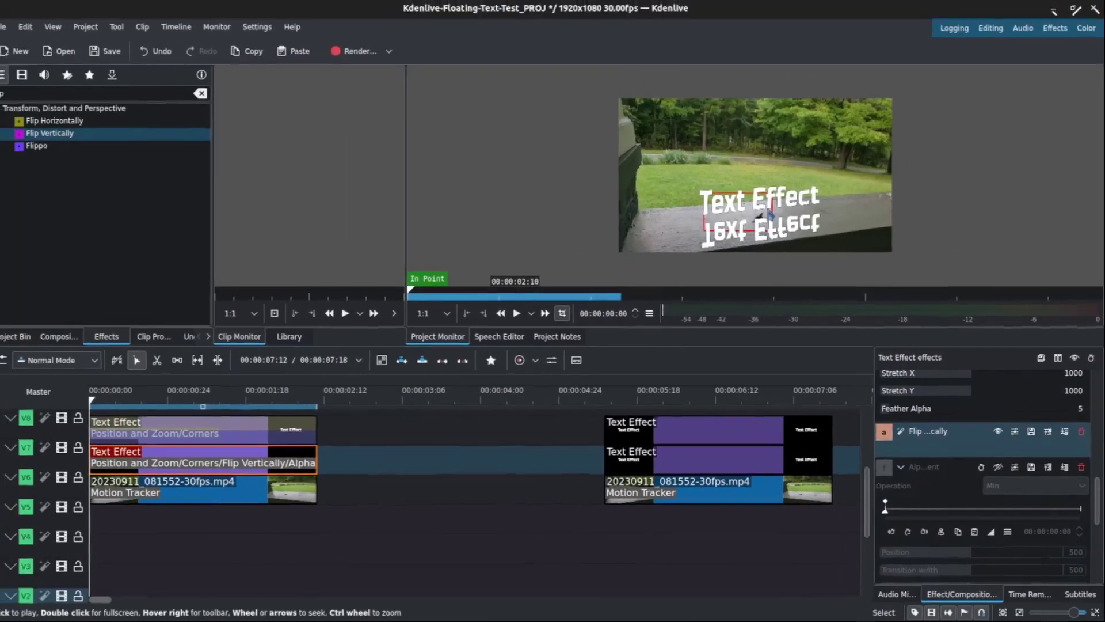
{"action": "scroll", "coordinate": [976, 472], "scroll_direction": "up", "scroll_amount": 5}
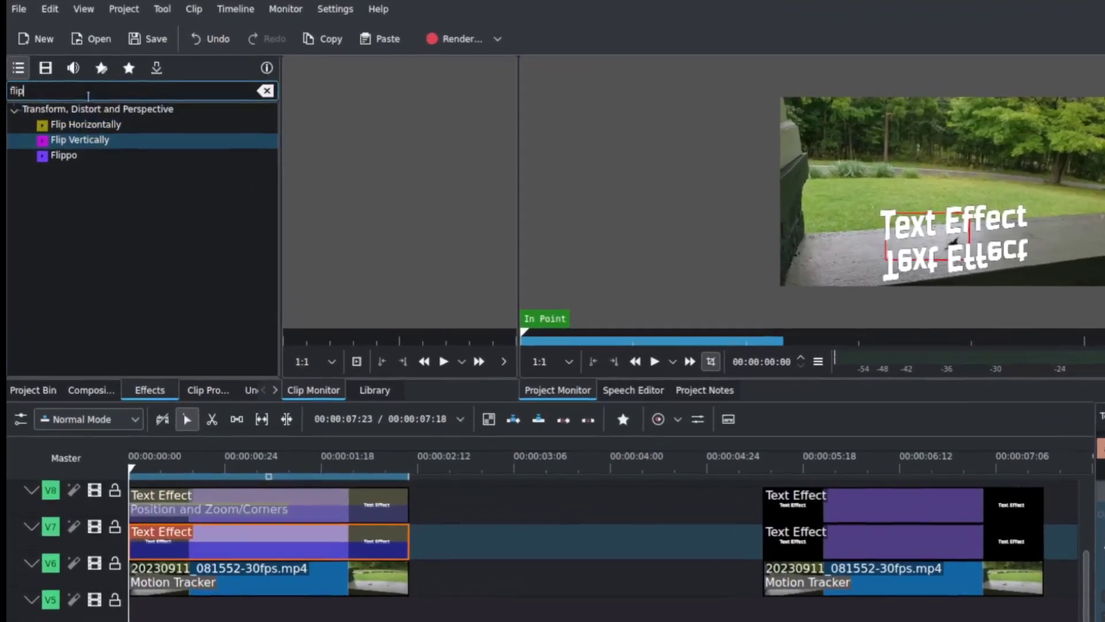
Find the Alpha gradient effect, try the Write on clear operation, then set it to Min
{"action": "key", "text": "BackSpace"}
{"action": "key", "text": "BackSpace"}
{"action": "key", "text": "BackSpace"}
{"action": "key", "text": "BackSpace"}
{"action": "type", "text": "gl"}
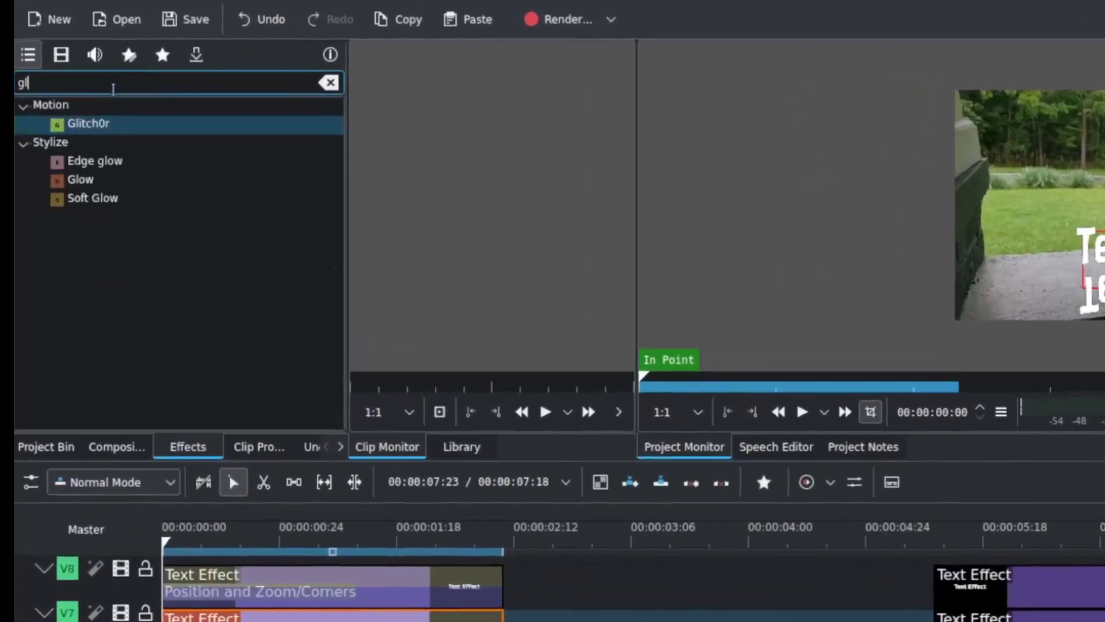
{"action": "key", "text": "BackSpace"}
{"action": "key", "text": "BackSpace"}
{"action": "type", "text": "alpha"}
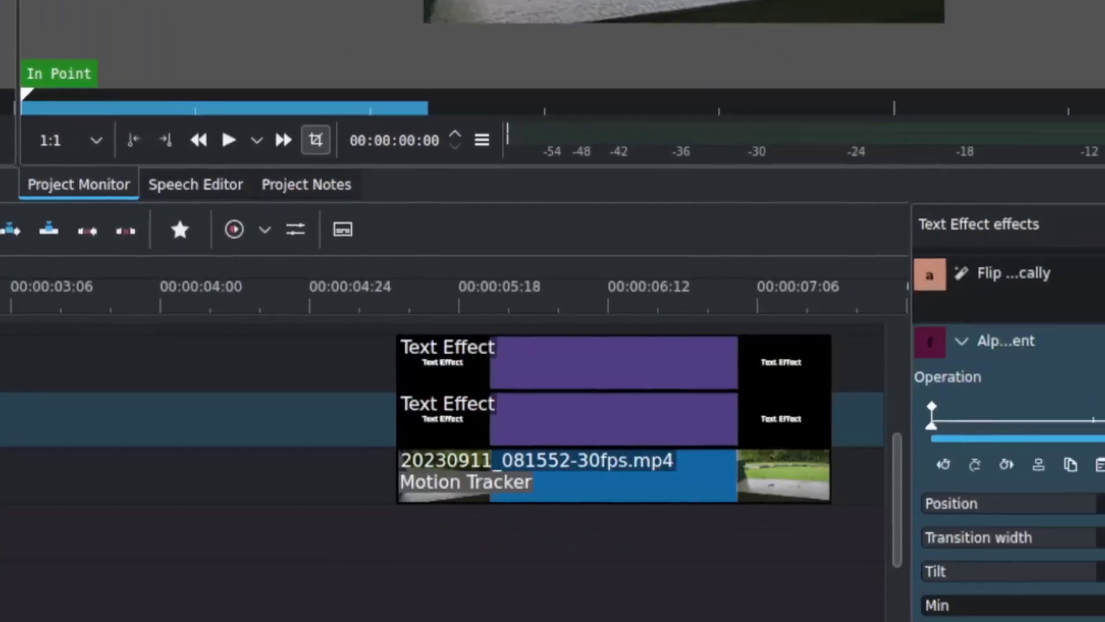
{"action": "left_click", "coordinate": [1104, 621]}
{"action": "left_click", "coordinate": [972, 297]}
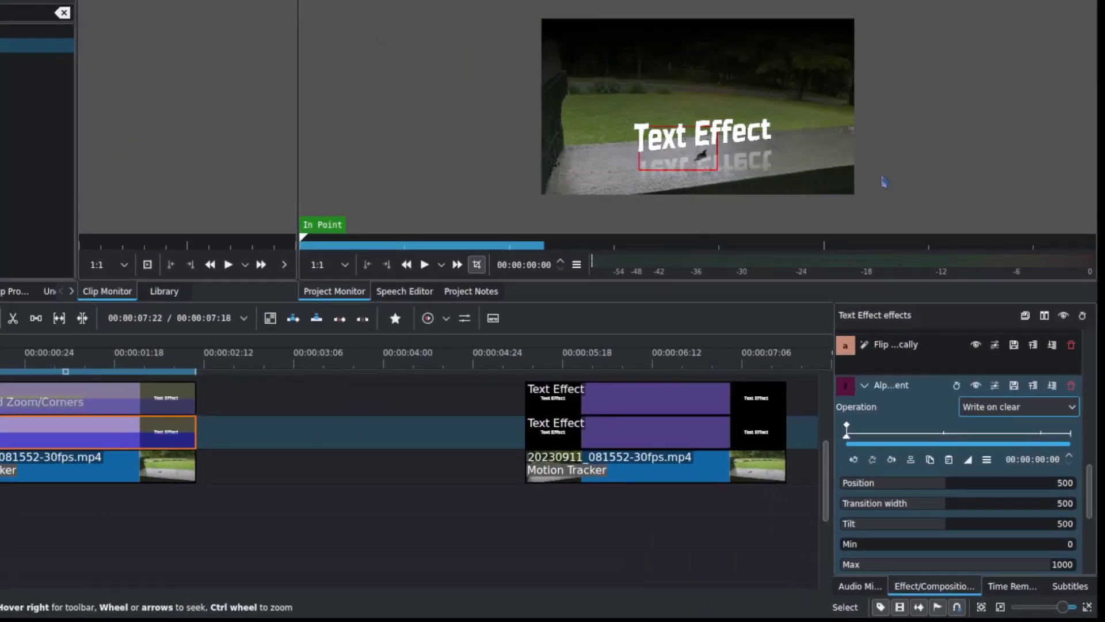
{"action": "left_click", "coordinate": [1019, 406]}
{"action": "left_click", "coordinate": [990, 454]}
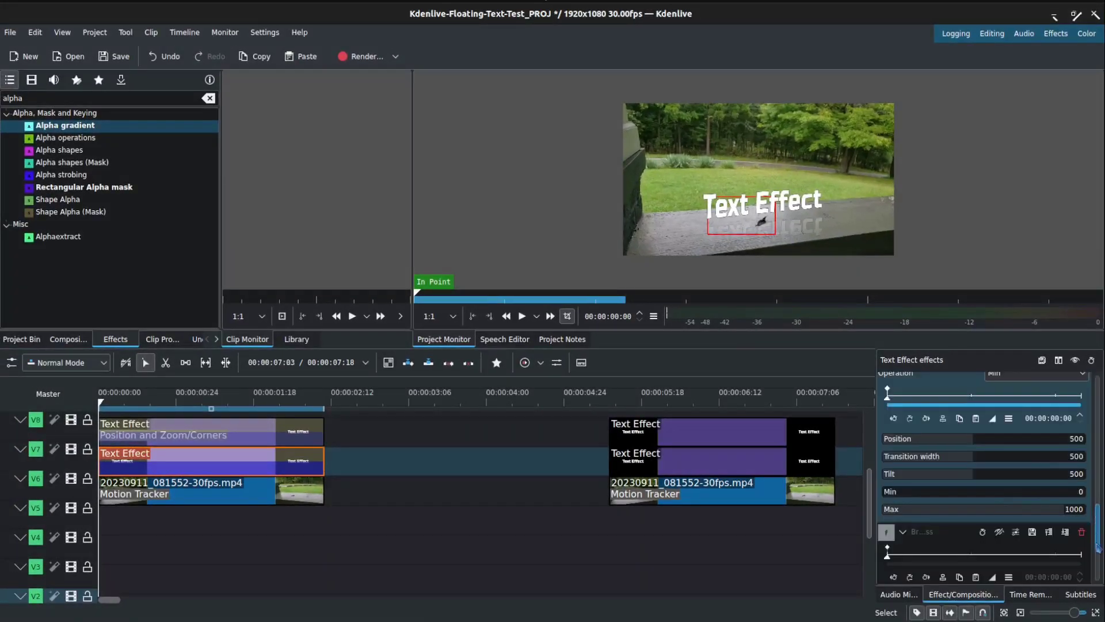
Filter the Effects list by 'brigh' to find the Brightness effect for the reflection title
{"action": "scroll", "coordinate": [1097, 546], "scroll_direction": "down", "scroll_amount": 3}
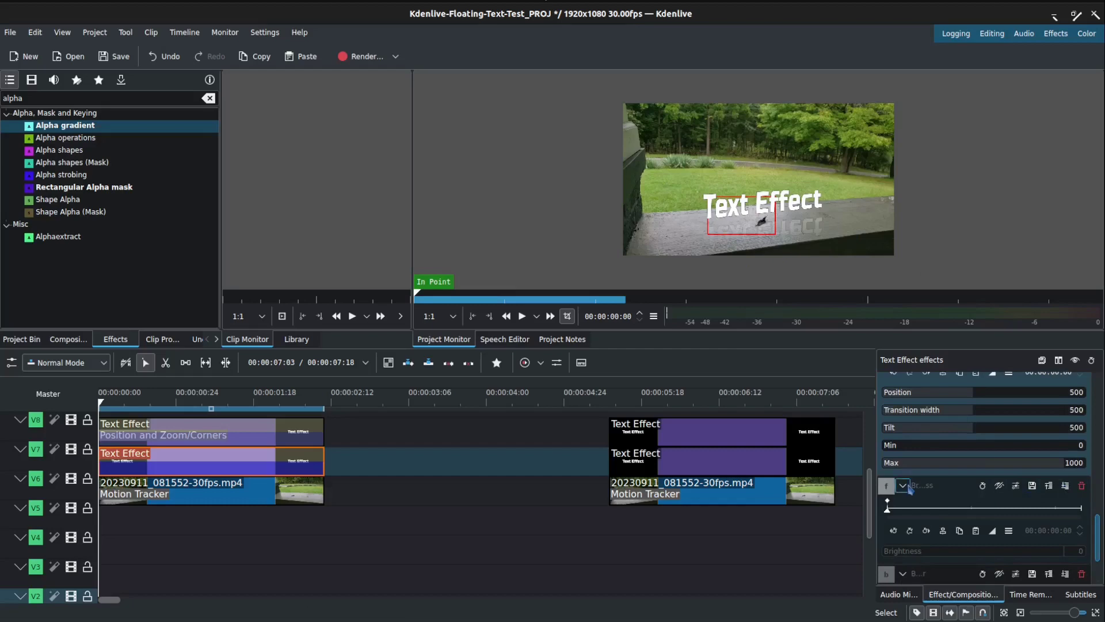
{"action": "scroll", "coordinate": [1099, 544], "scroll_direction": "down", "scroll_amount": 5}
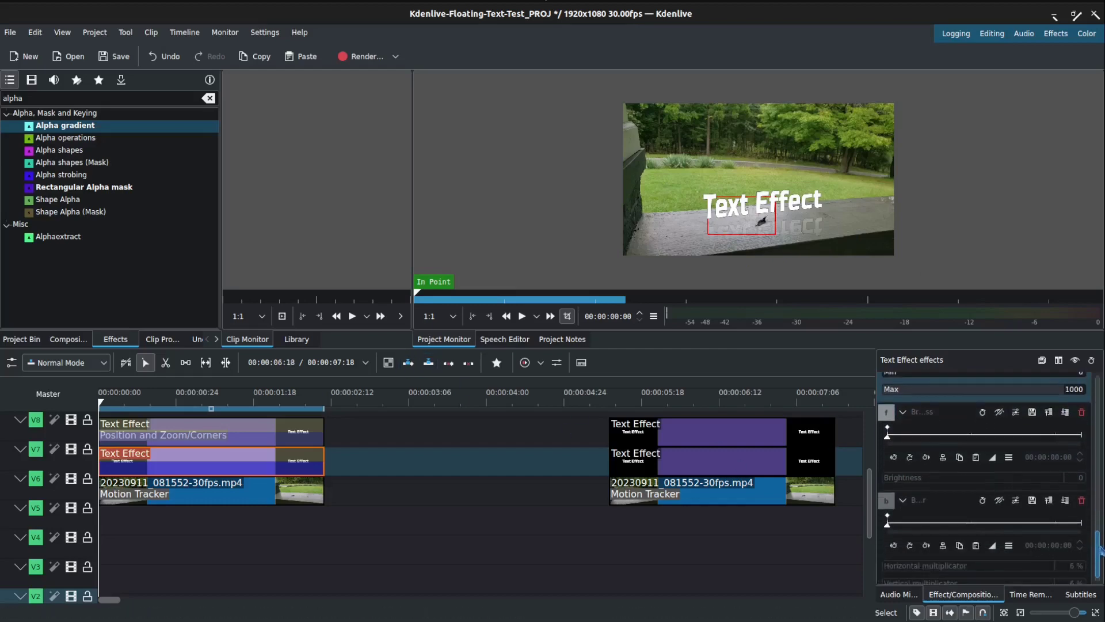
{"action": "scroll", "coordinate": [1100, 544], "scroll_direction": "up", "scroll_amount": 5}
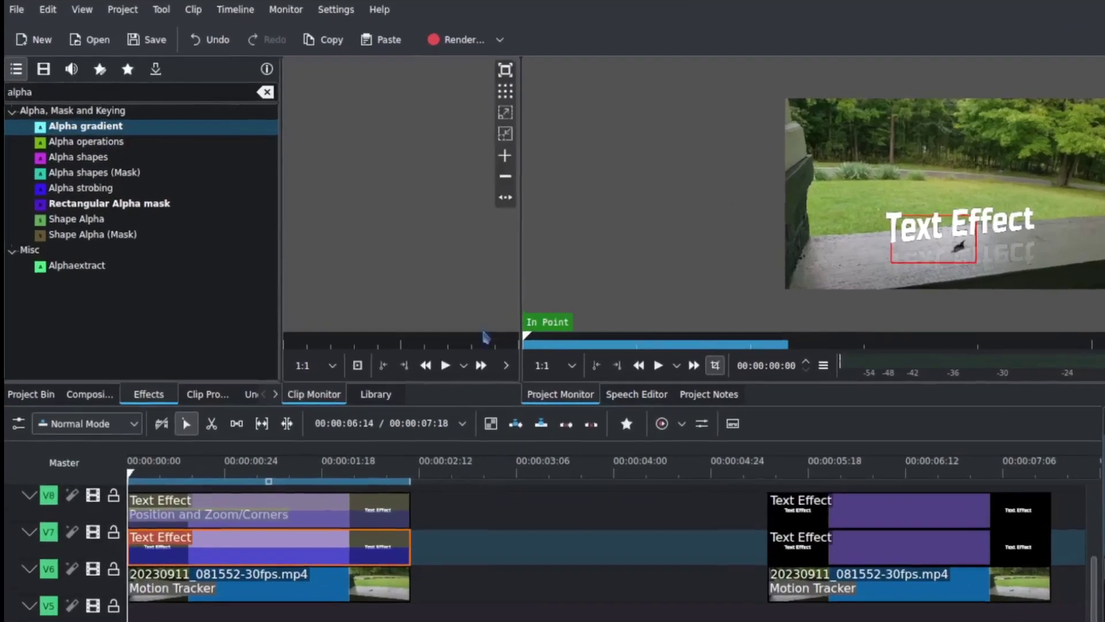
{"action": "key", "text": "BackSpace"}
{"action": "key", "text": "BackSpace"}
{"action": "key", "text": "BackSpace"}
{"action": "key", "text": "BackSpace"}
{"action": "key", "text": "BackSpace"}
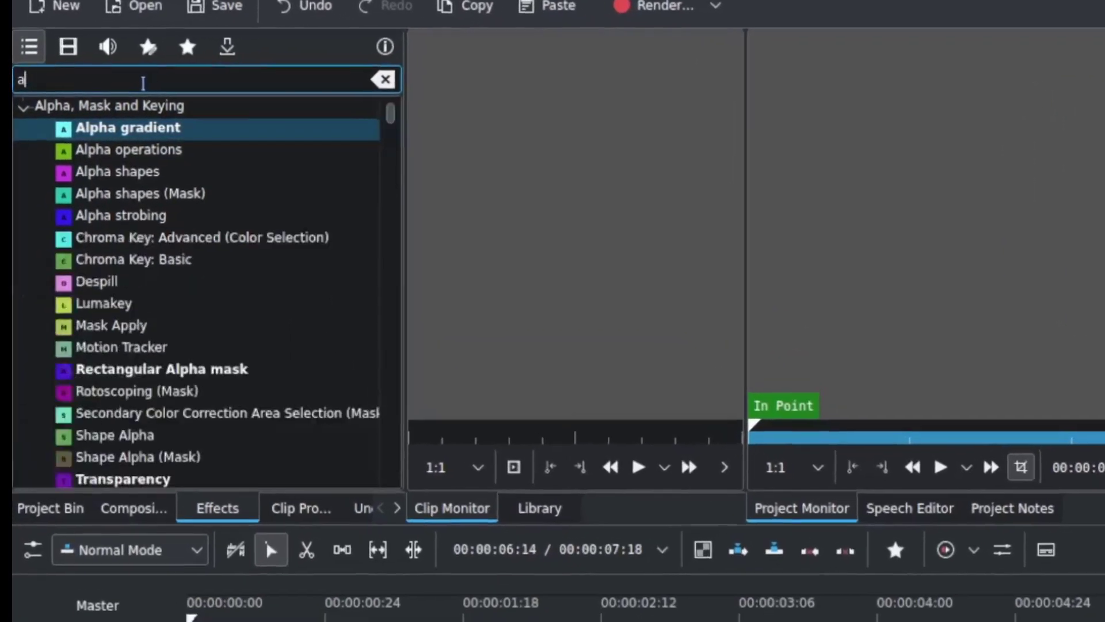
{"action": "type", "text": "brigh"}
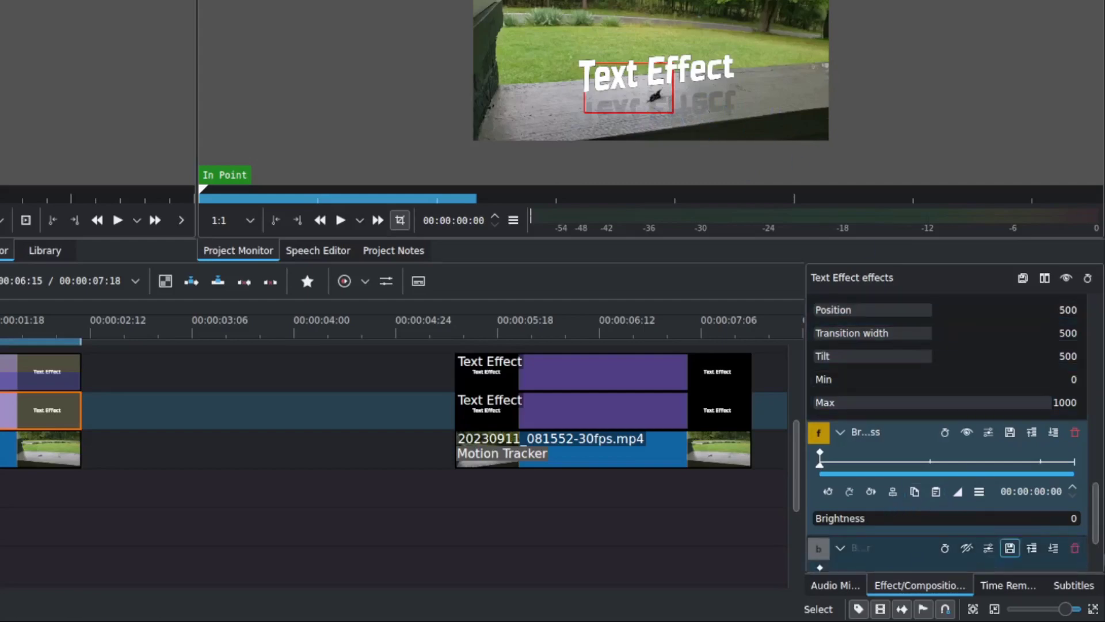
Filter effects by 'blur' and choose BoxBlur for the reflection title
{"action": "scroll", "coordinate": [1097, 544], "scroll_direction": "down", "scroll_amount": 1}
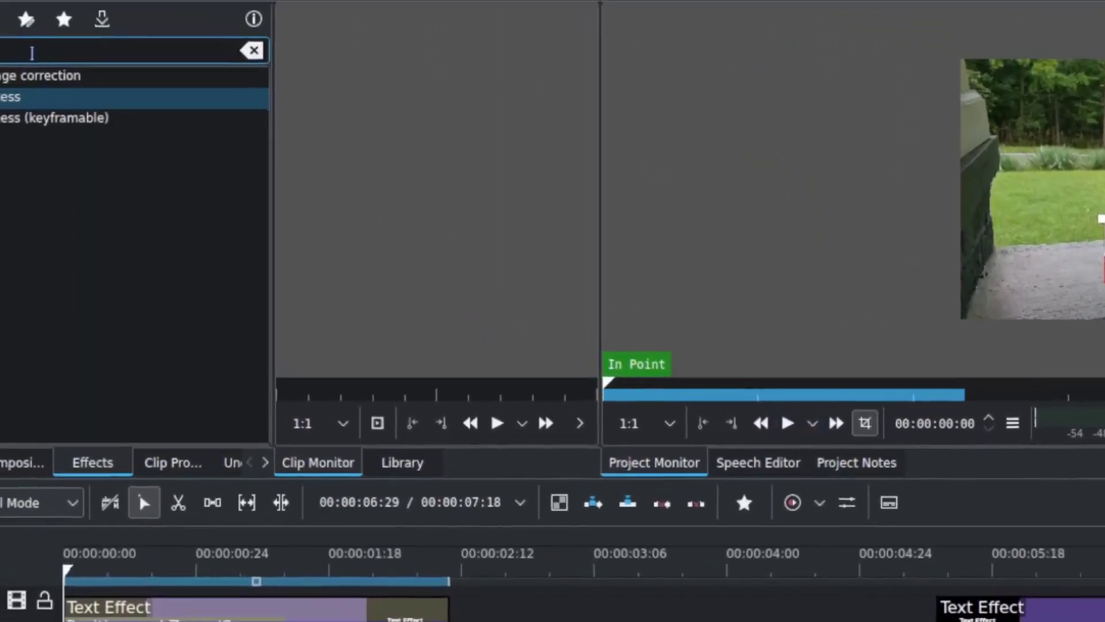
{"action": "key", "text": "ctrl+a"}
{"action": "type", "text": "blur"}
{"action": "left_click", "coordinate": [83, 165]}
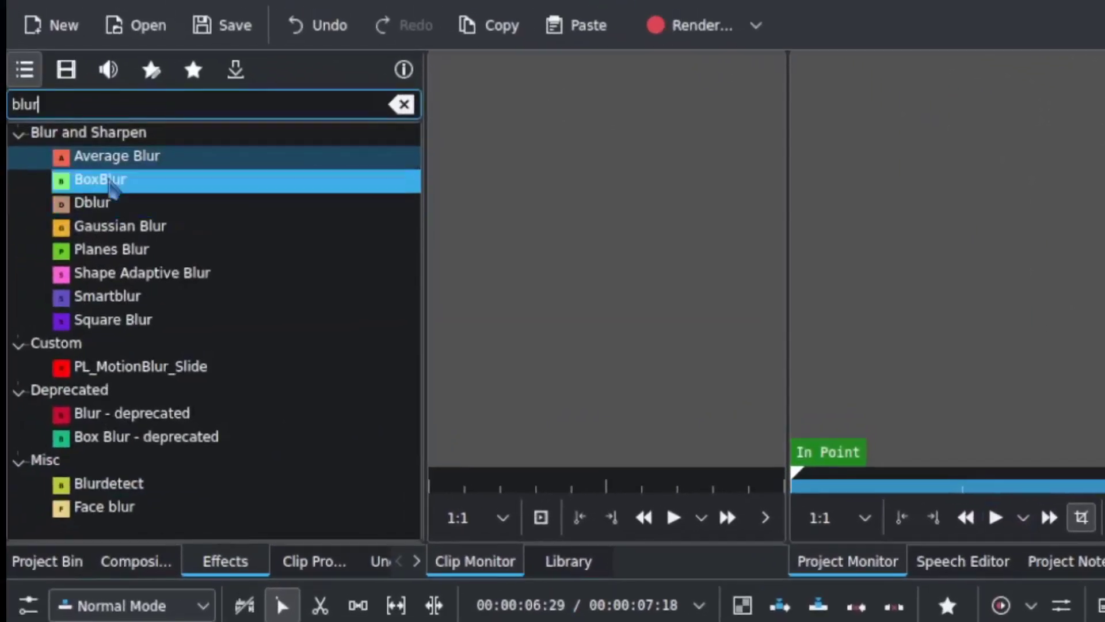